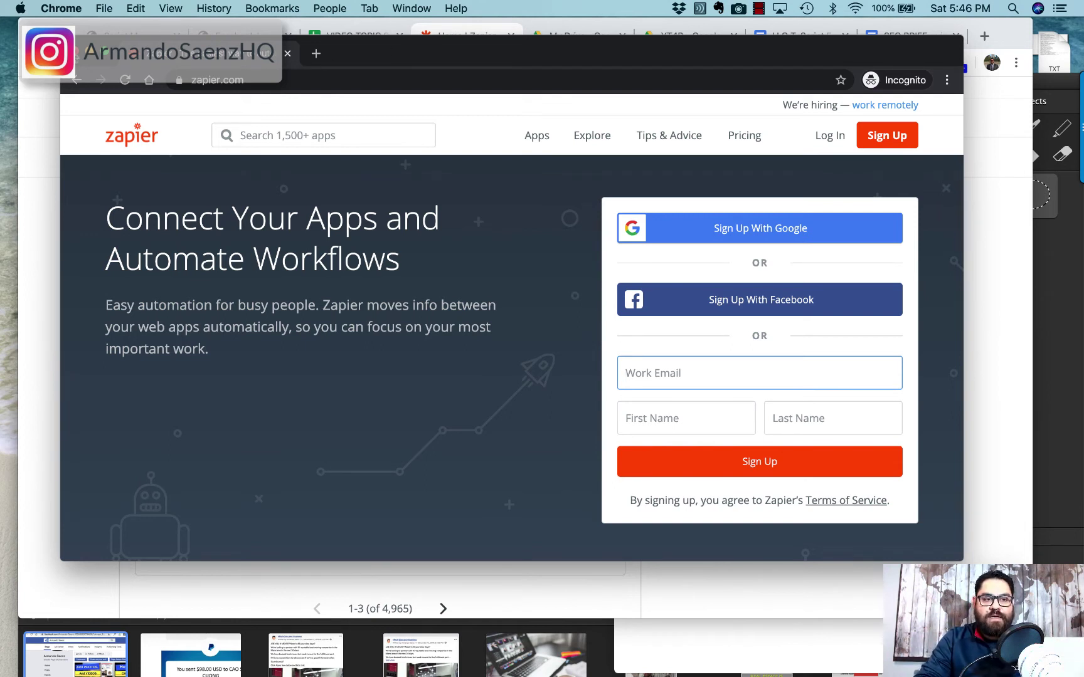
# Step: Close the sign-up window and create a new zap named 'demo sms'
pyautogui.press('super+w')
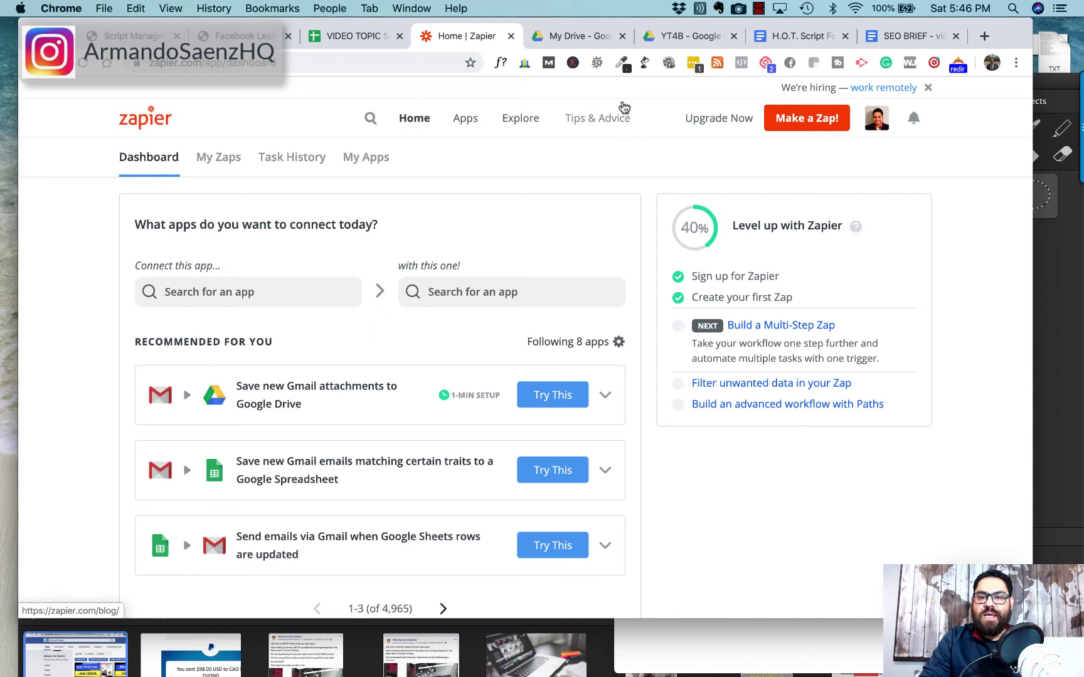
pyautogui.click(801, 123)
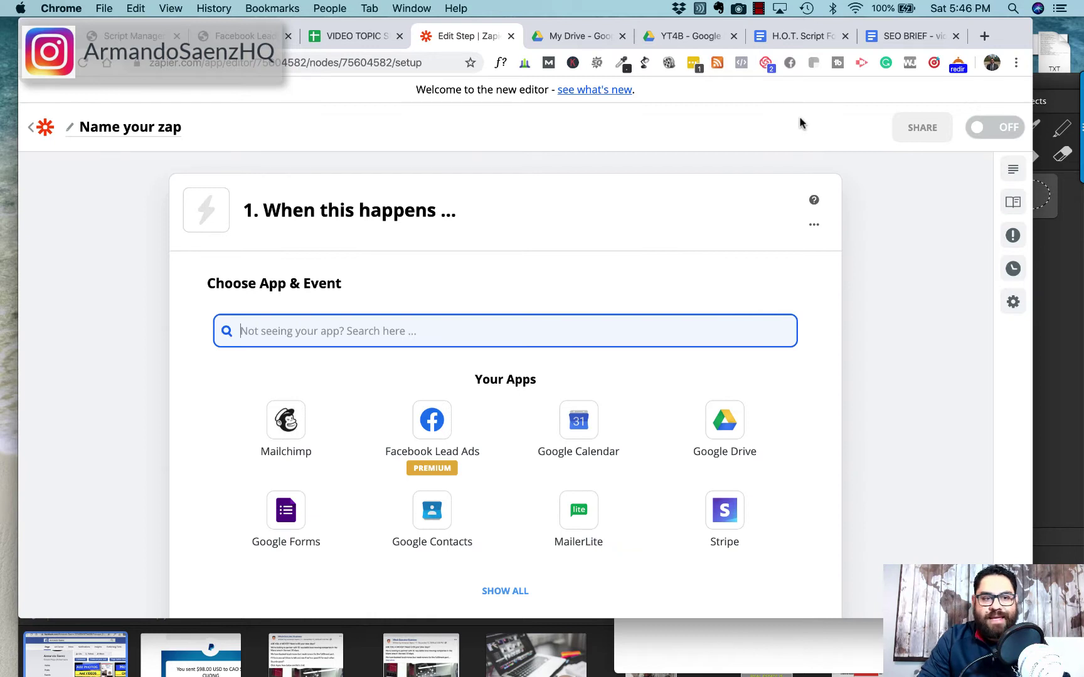
pyautogui.click(146, 129)
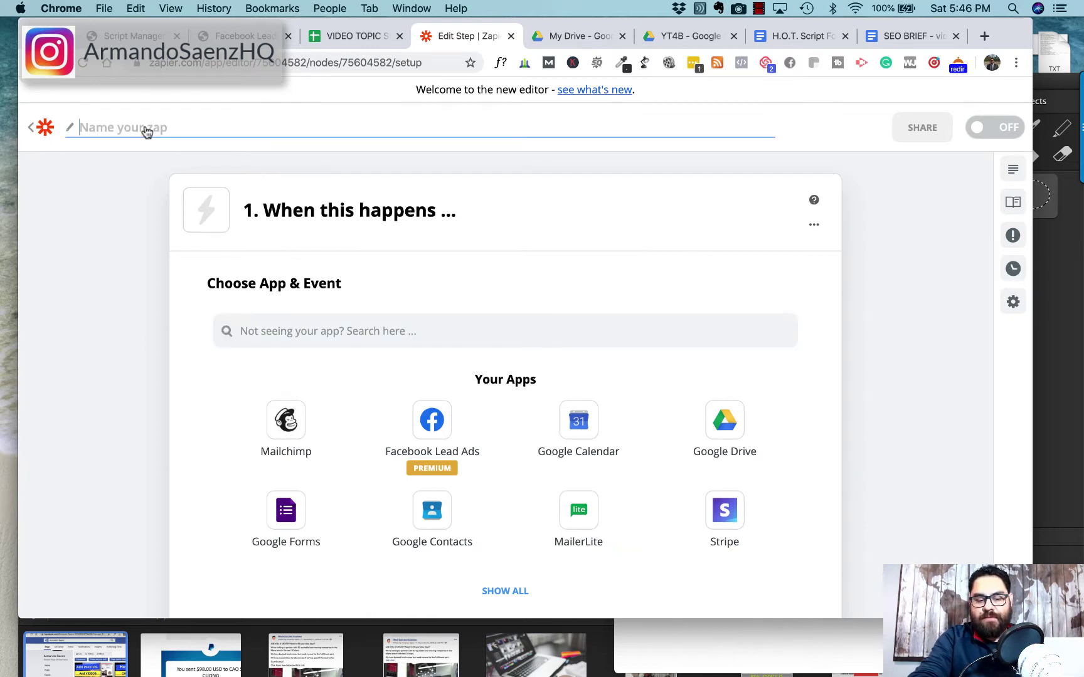
pyautogui.write('demo')
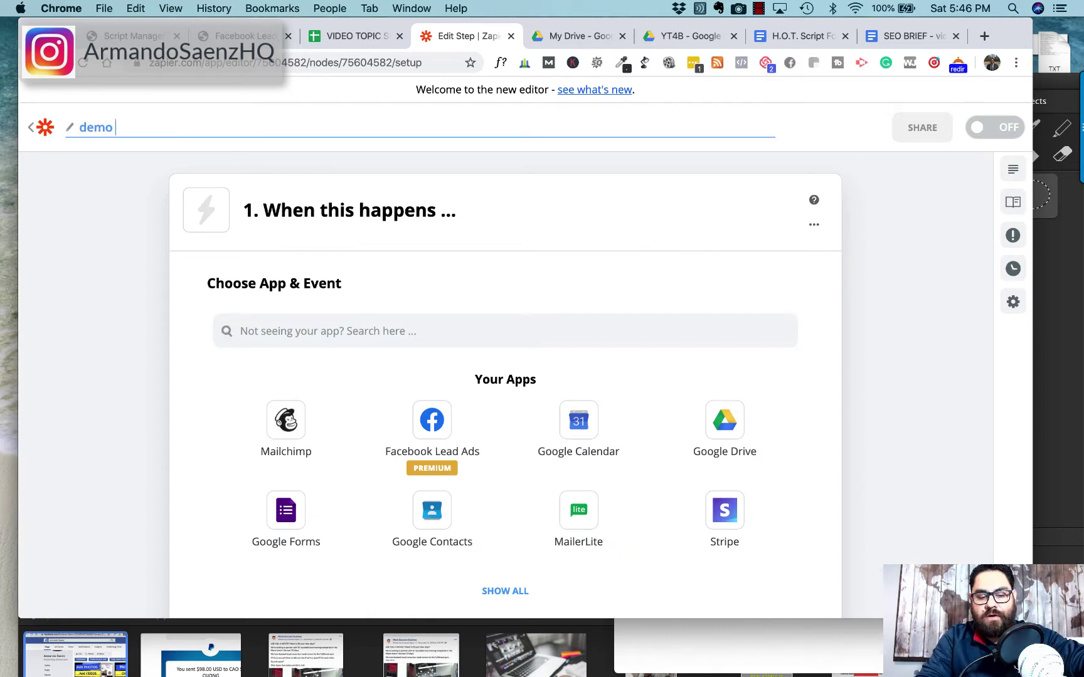
pyautogui.write(' sms')
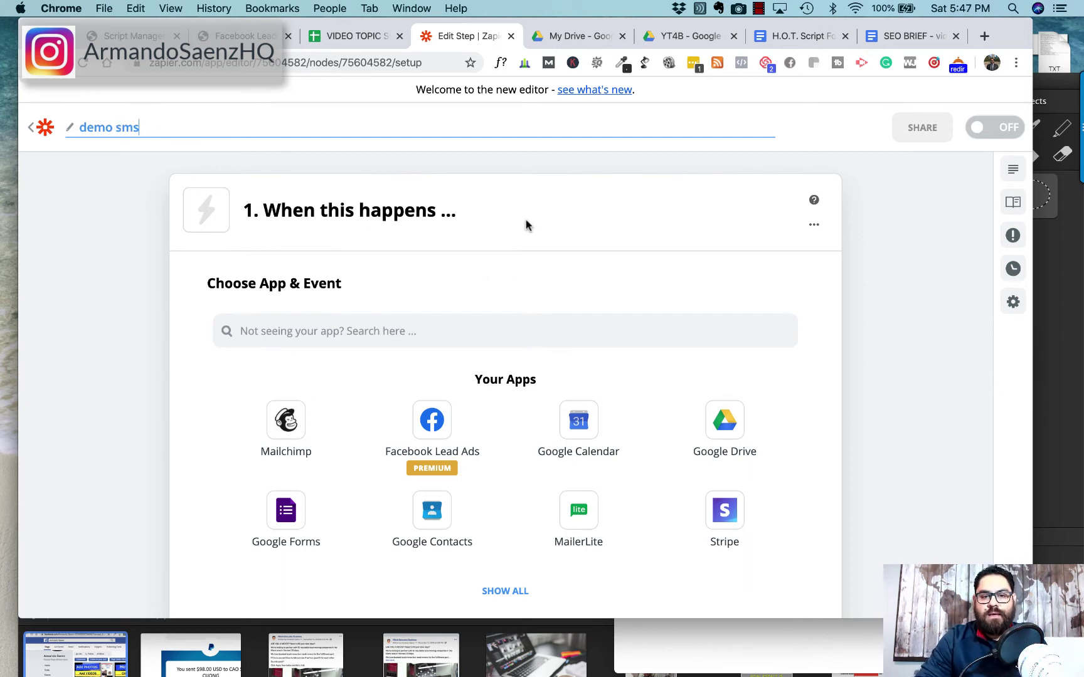
pyautogui.press('Return')
pyautogui.scroll(-2, 522, 225)
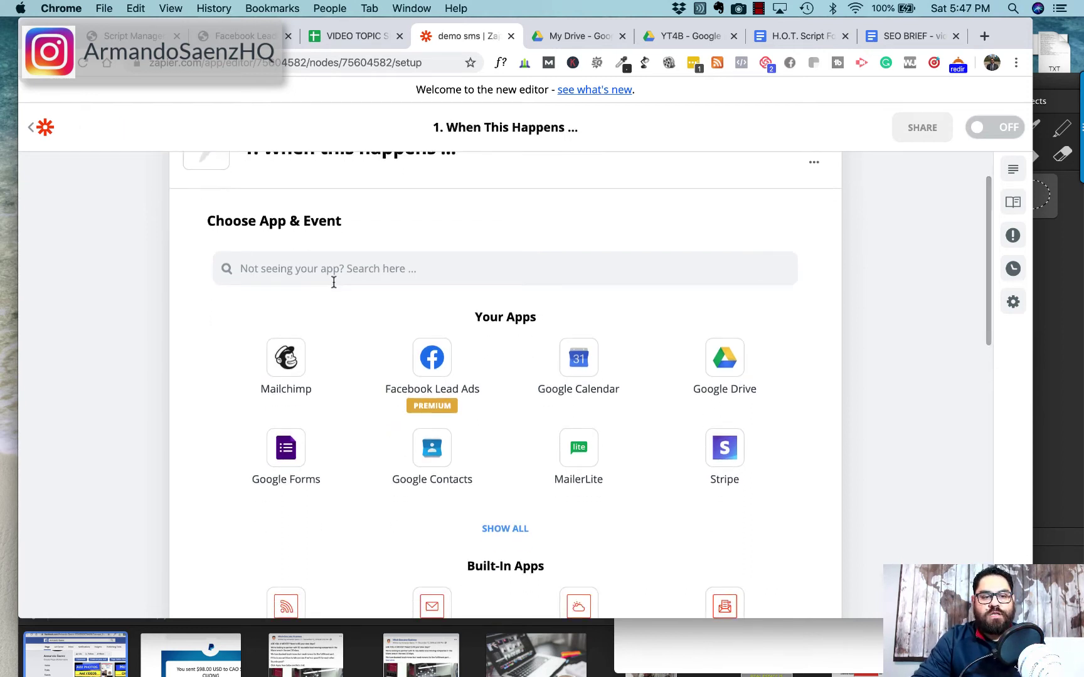
pyautogui.scroll(2, 334, 282)
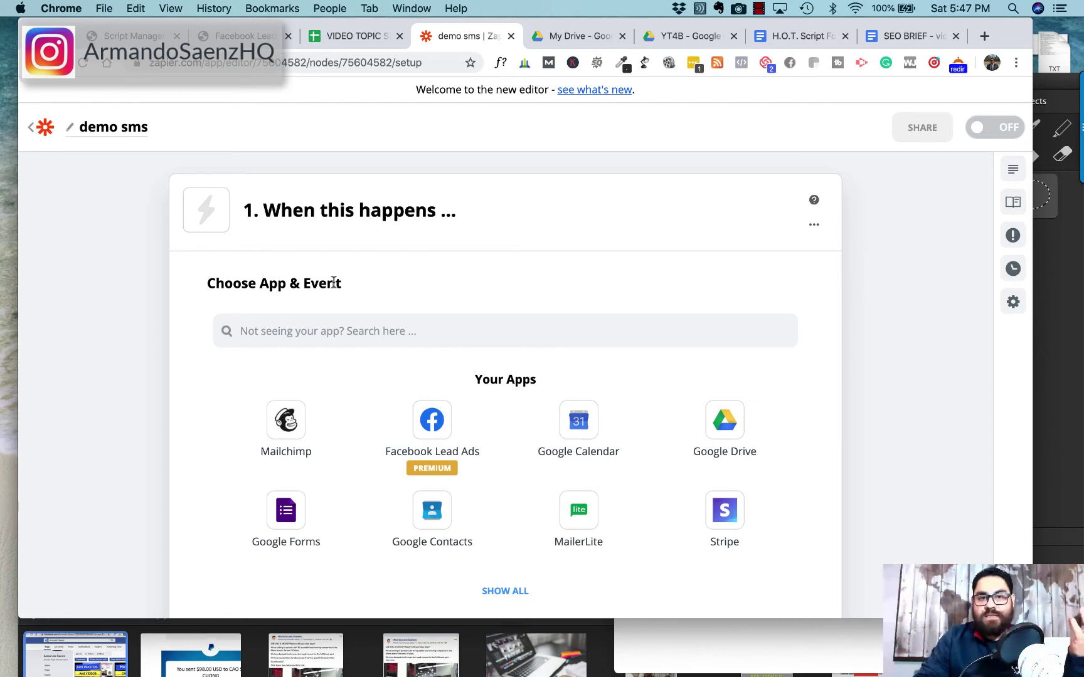
# Step: Set the trigger to Facebook Lead Ads with the New Lead event
pyautogui.click(399, 338)
pyautogui.write('fac')
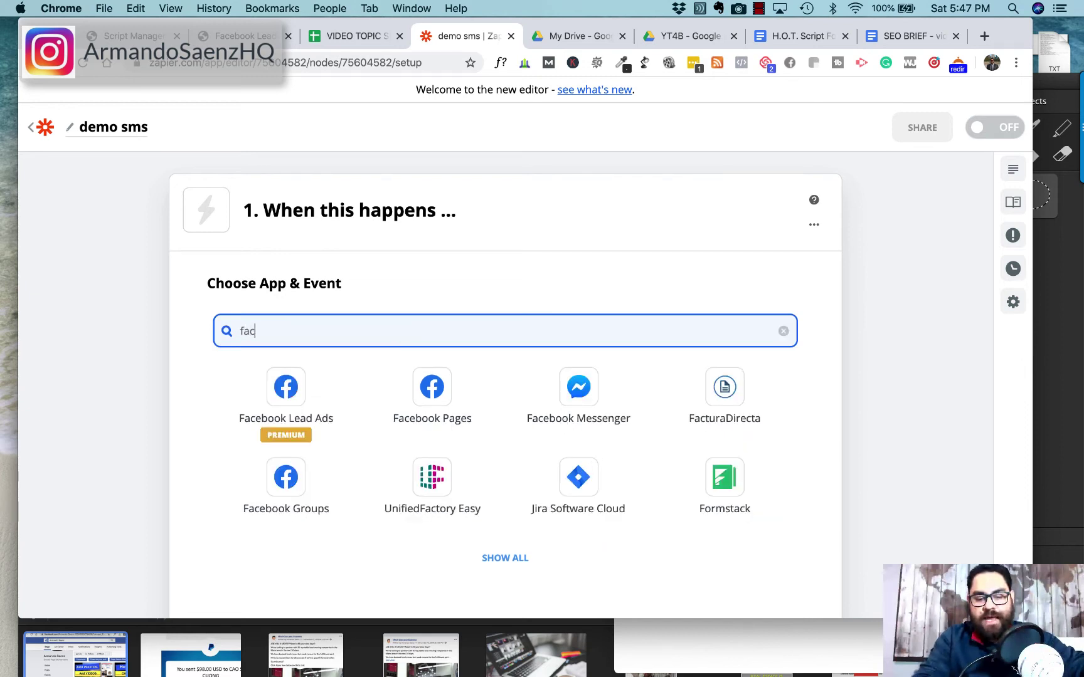
pyautogui.write('ebook')
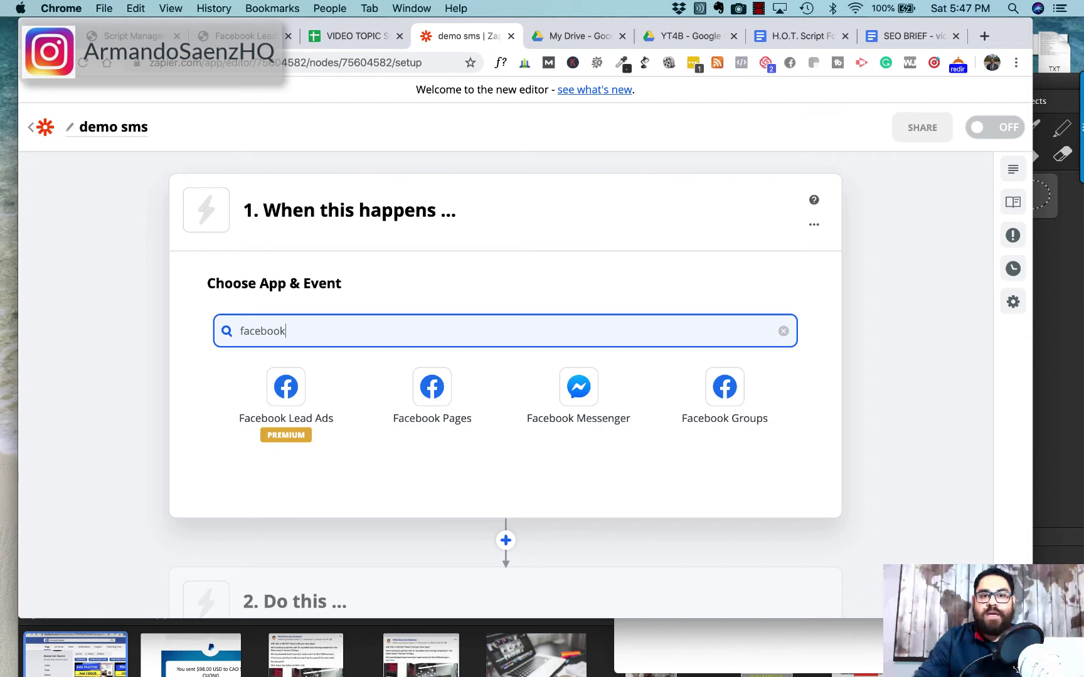
pyautogui.click(290, 393)
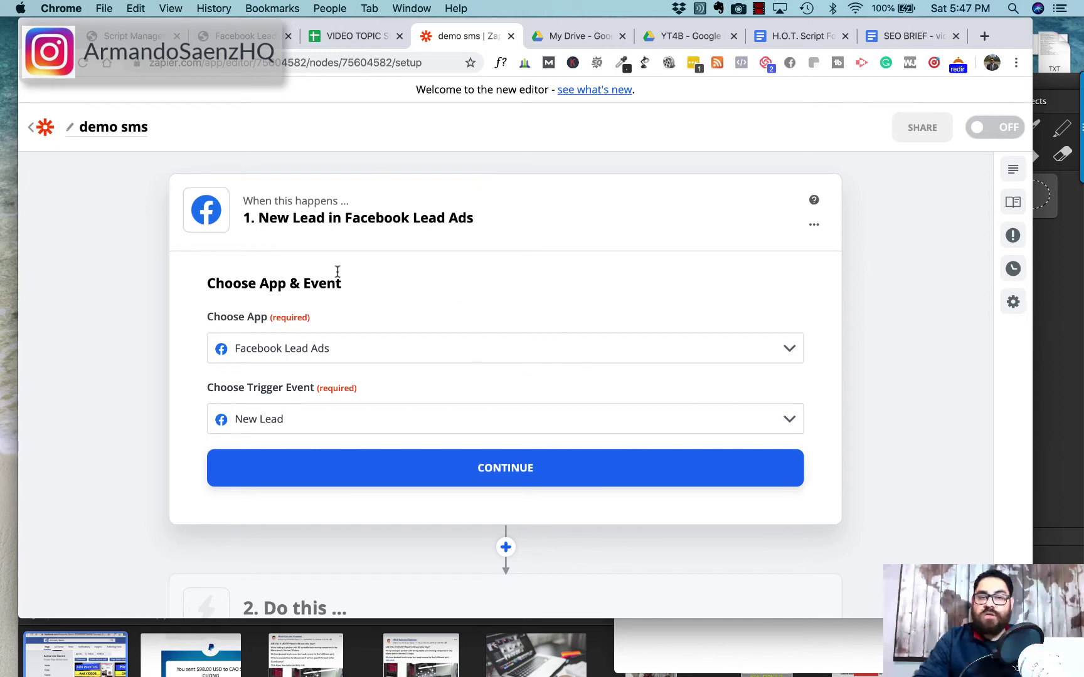
pyautogui.click(787, 351)
pyautogui.click(526, 350)
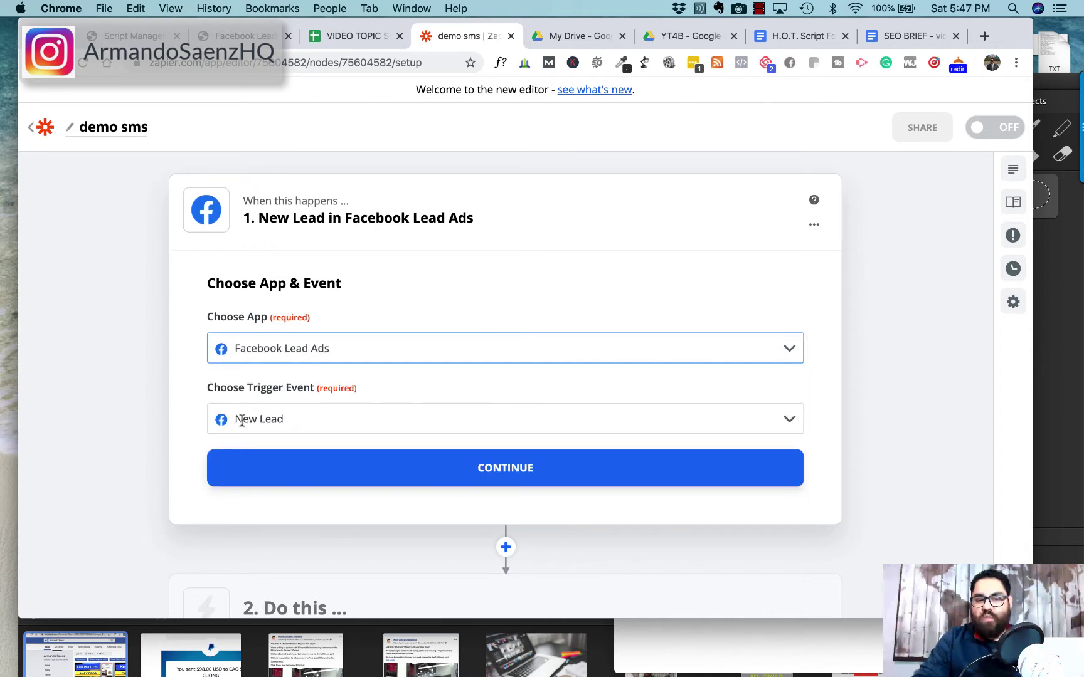
pyautogui.scroll(-3, 264, 426)
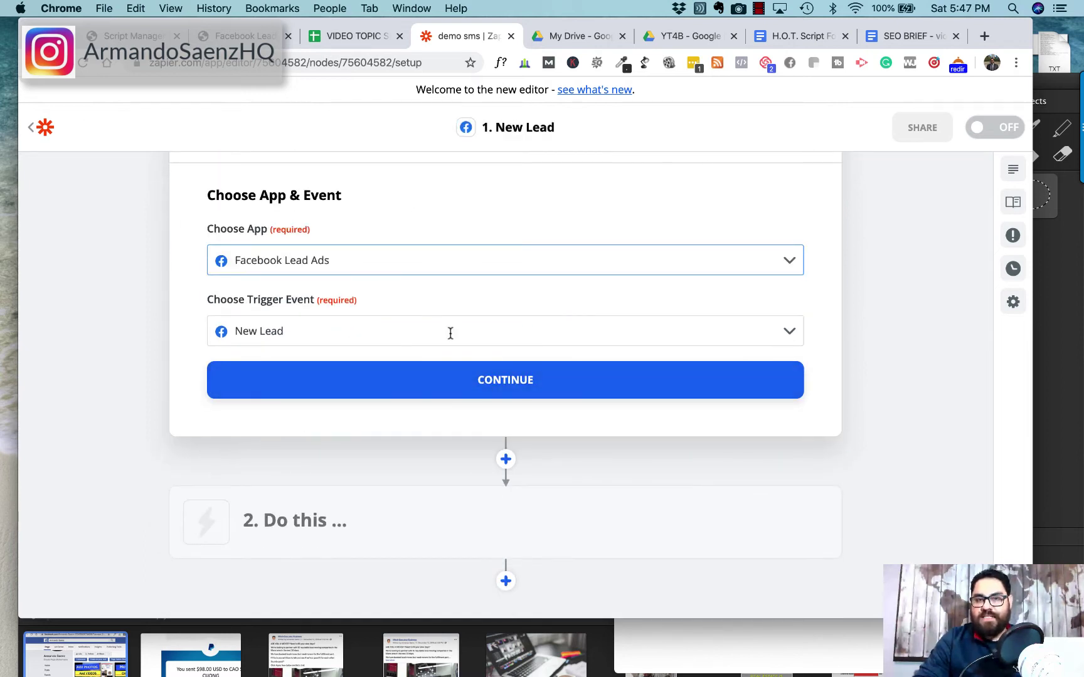
pyautogui.click(484, 380)
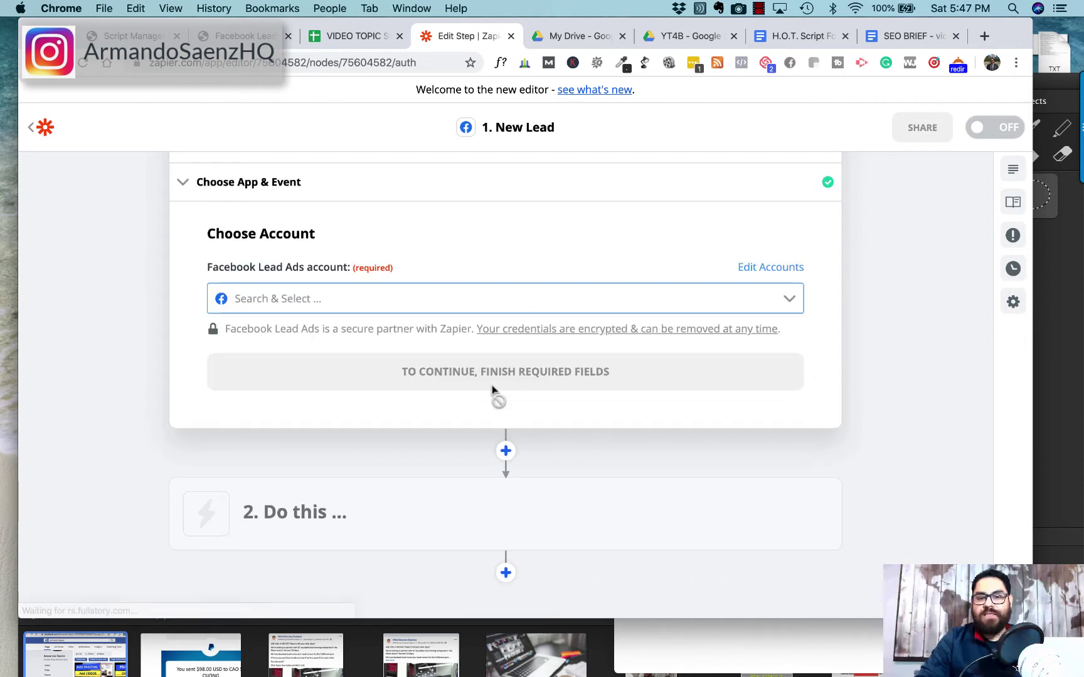
# Step: Select and confirm the connected Facebook Lead Ads account
pyautogui.click(789, 301)
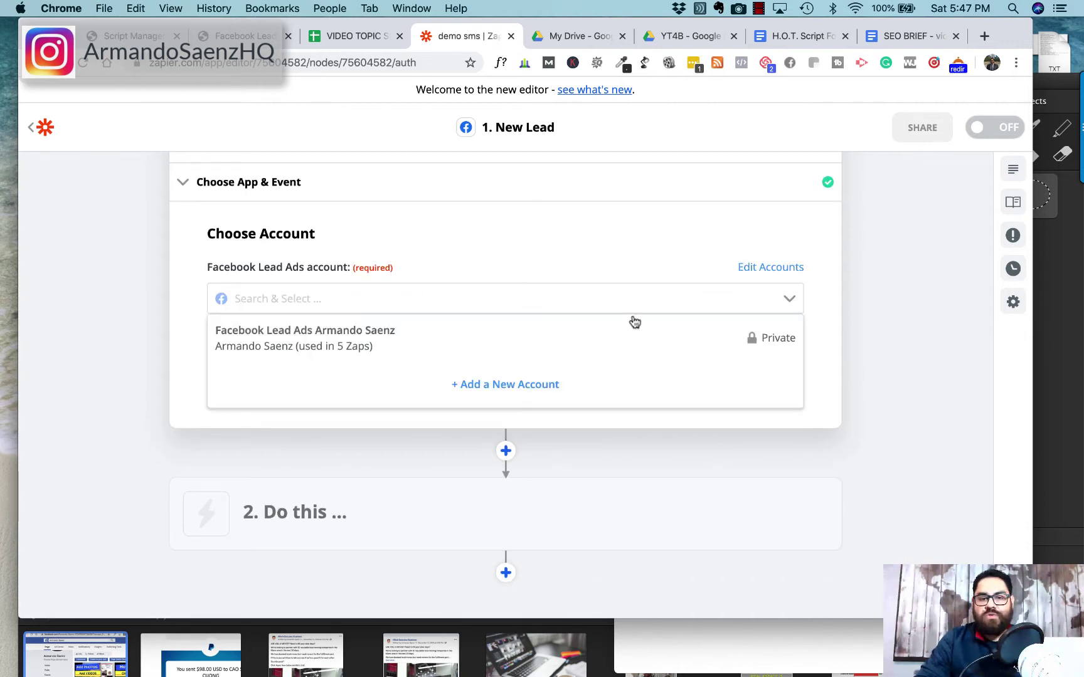
pyautogui.click(508, 346)
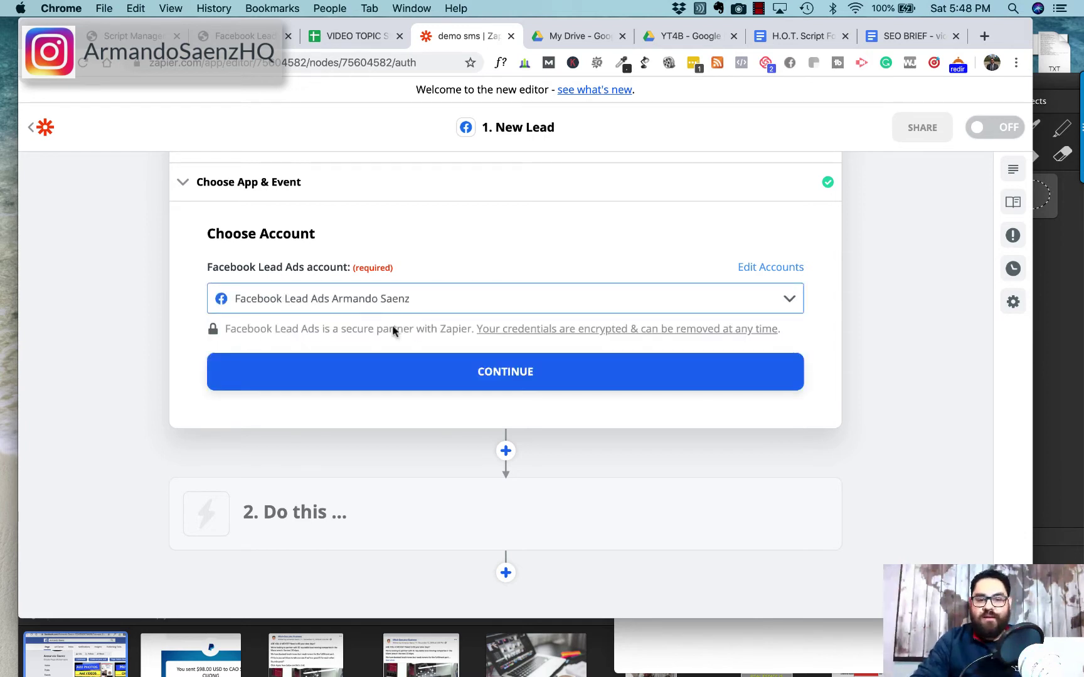
pyautogui.click(508, 373)
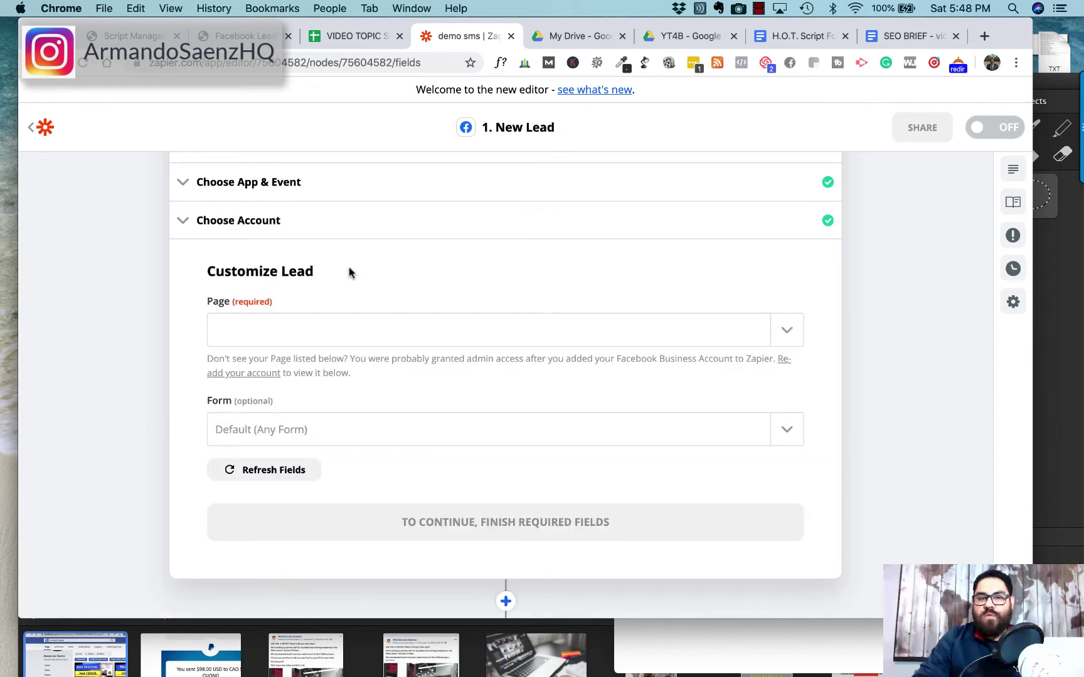
# Step: Choose the Facebook page for leads with Default (Any Form) and confirm
pyautogui.click(786, 330)
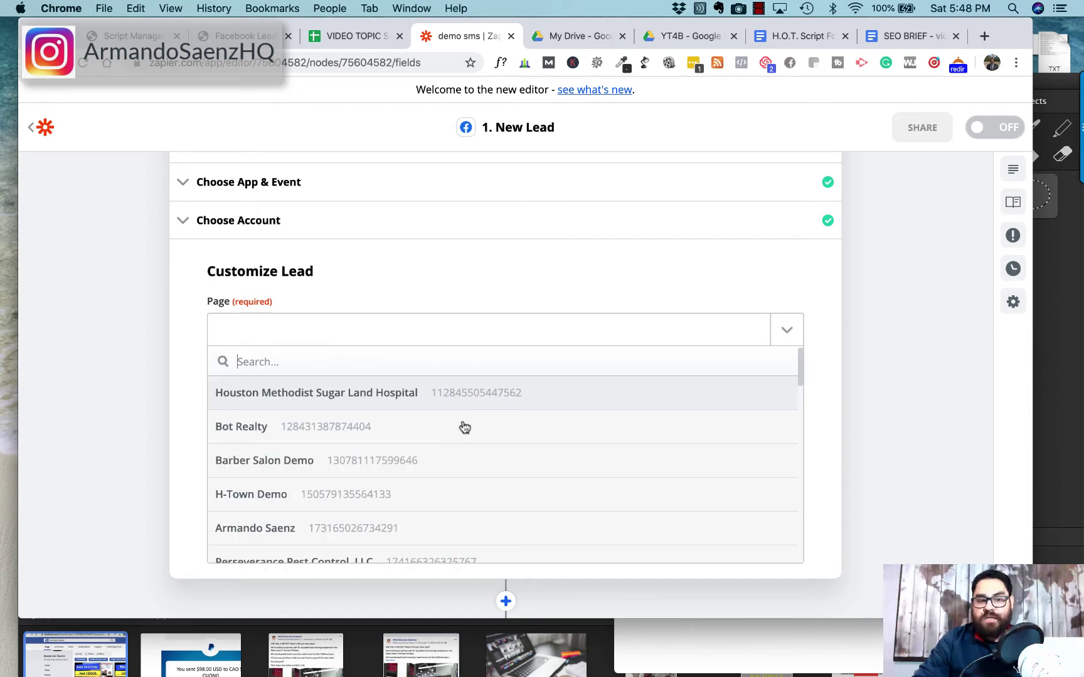
pyautogui.scroll(-5, 458, 467)
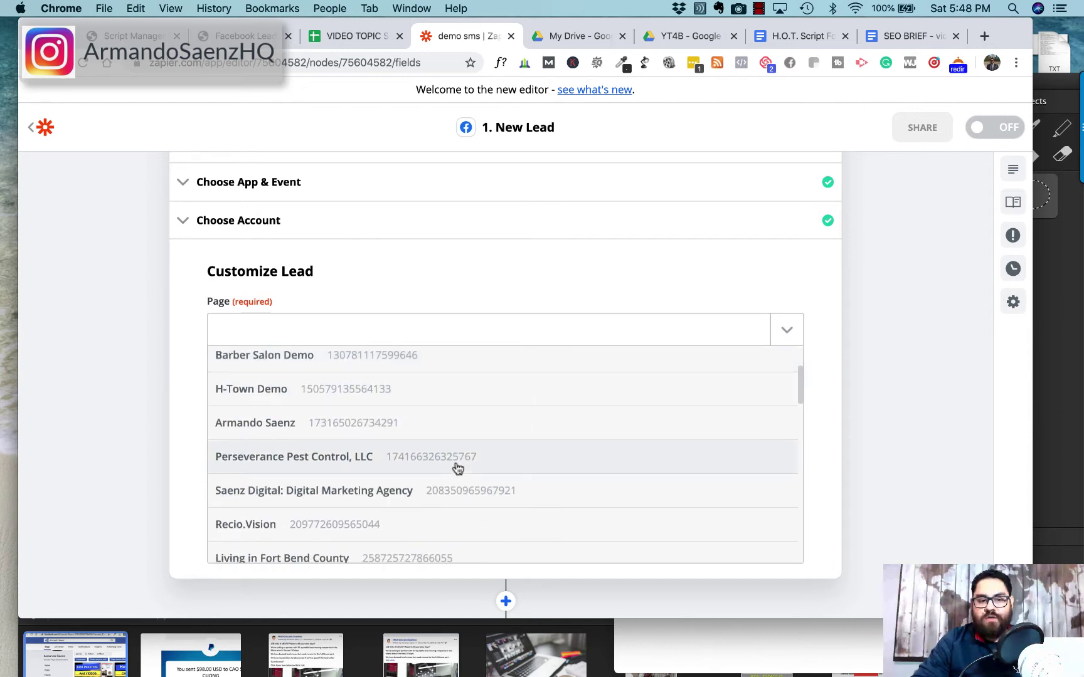
pyautogui.click(385, 416)
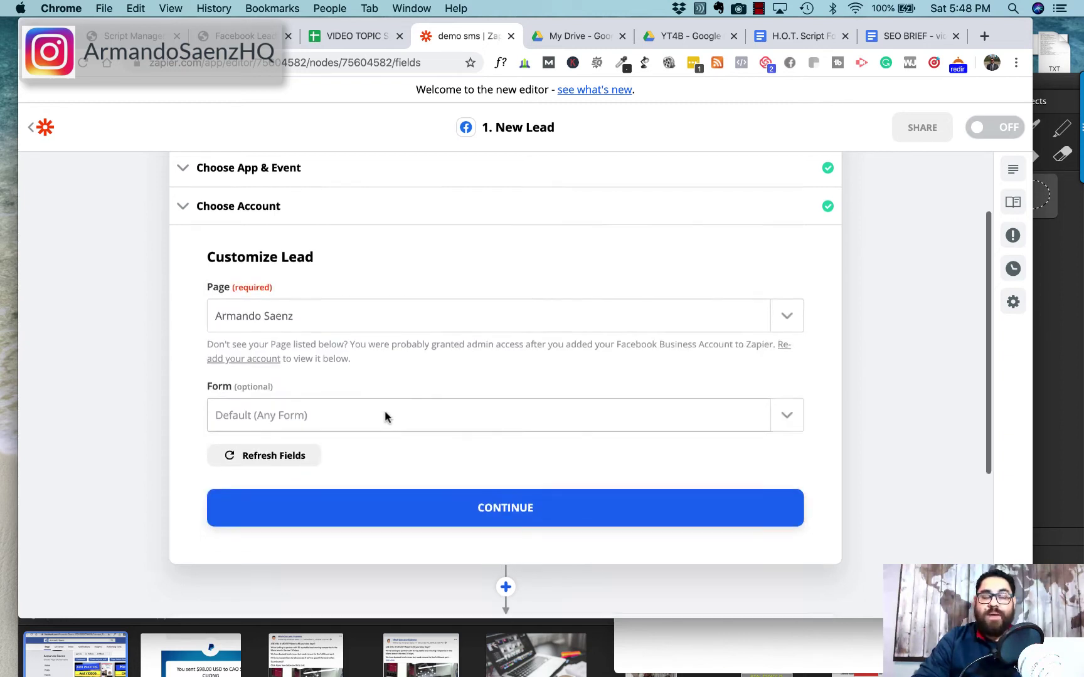
pyautogui.scroll(-2, 384, 416)
pyautogui.click(774, 352)
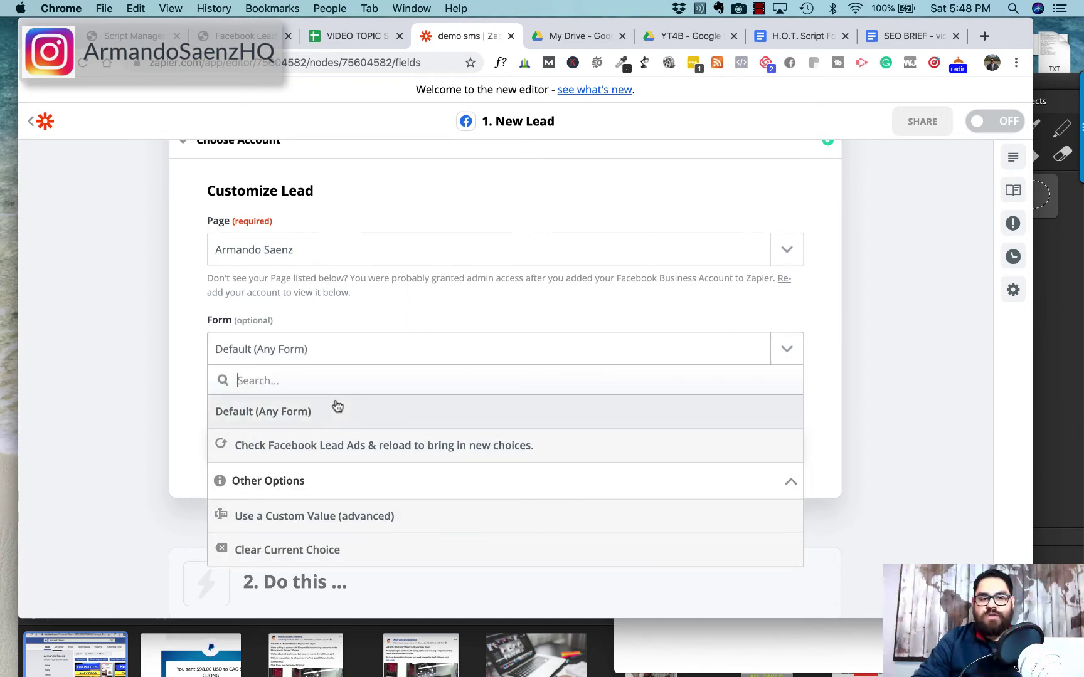
pyautogui.click(327, 419)
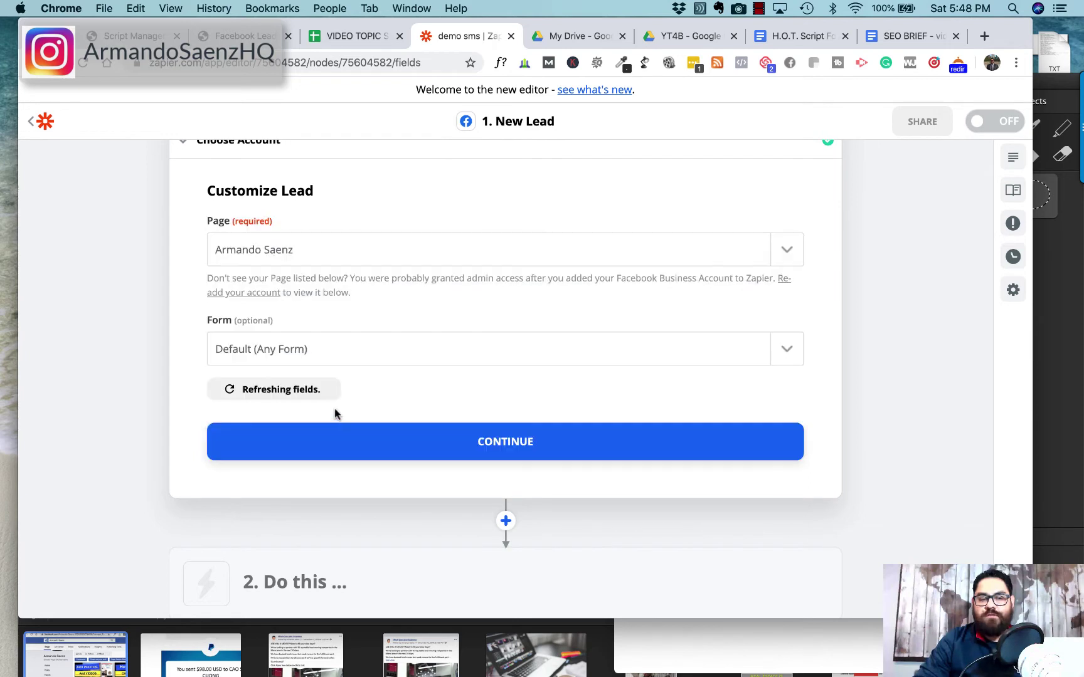
pyautogui.click(508, 441)
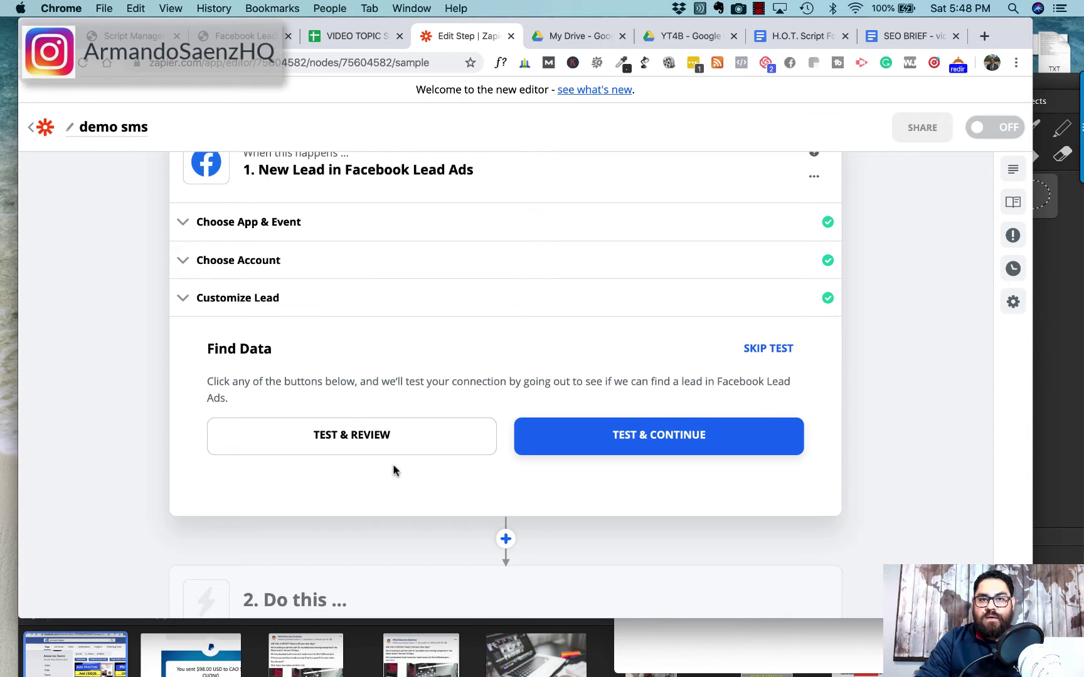
# Step: Test the New Lead trigger and continue to the action step
pyautogui.click(640, 437)
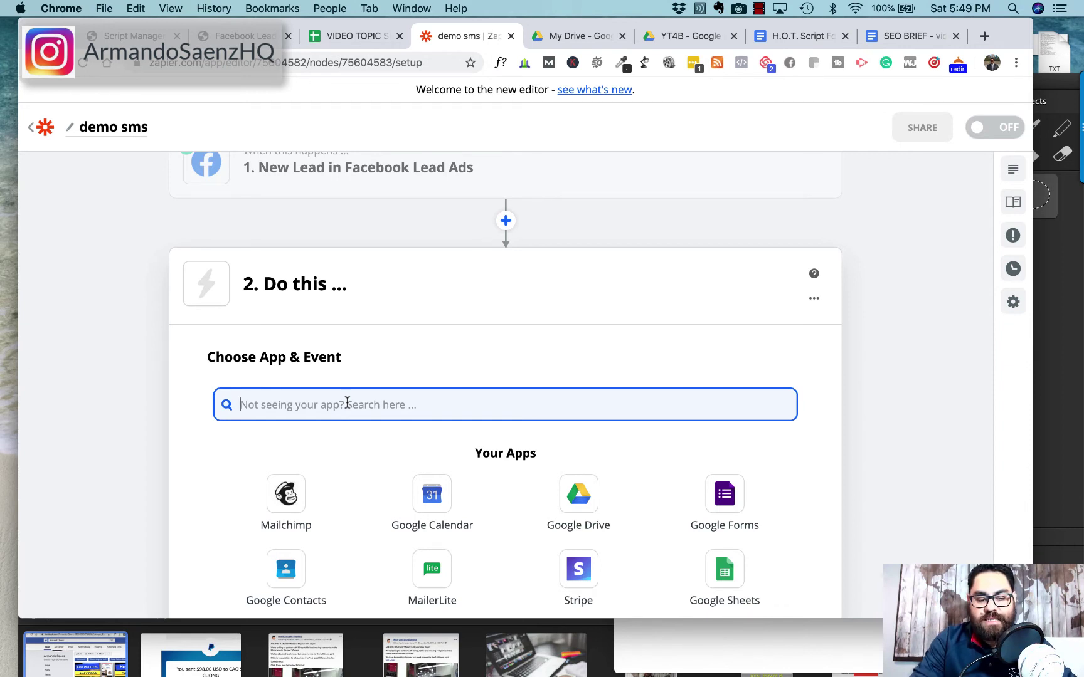
# Step: Choose SMS by Zapier as the action app with the Send SMS event
pyautogui.write('zapier')
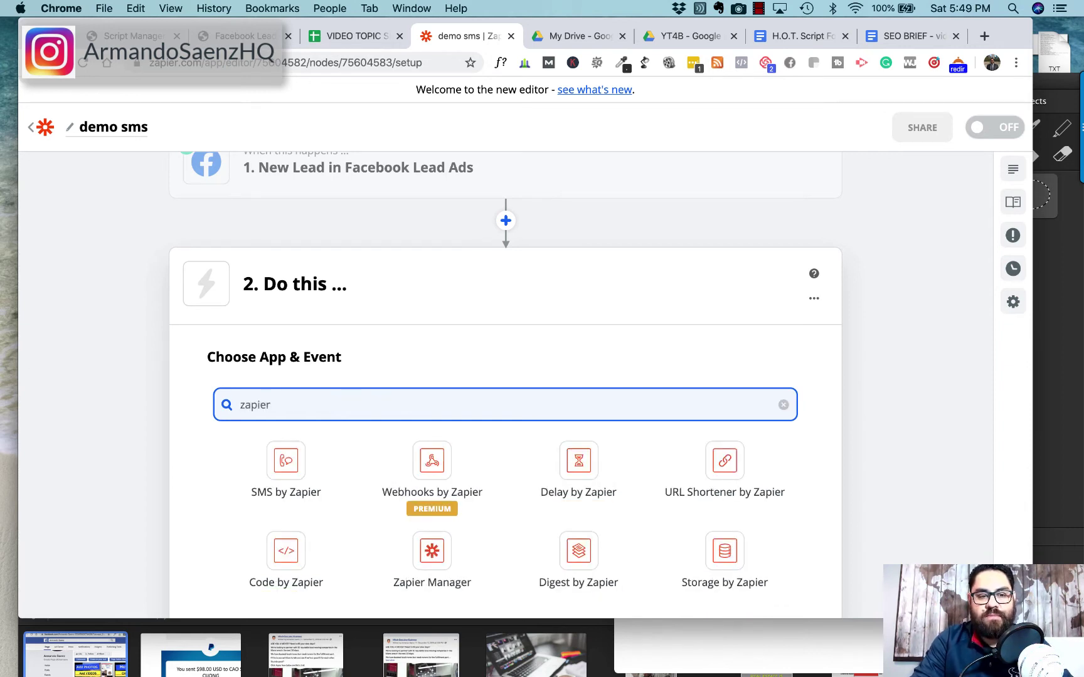
pyautogui.scroll(-2, 260, 402)
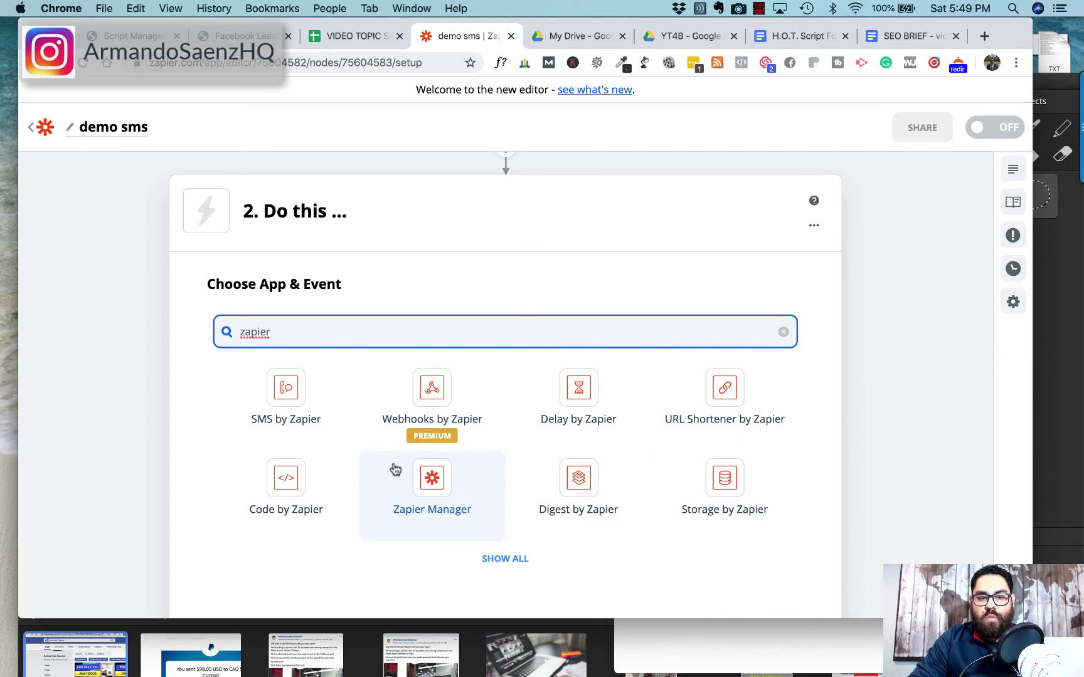
pyautogui.click(287, 392)
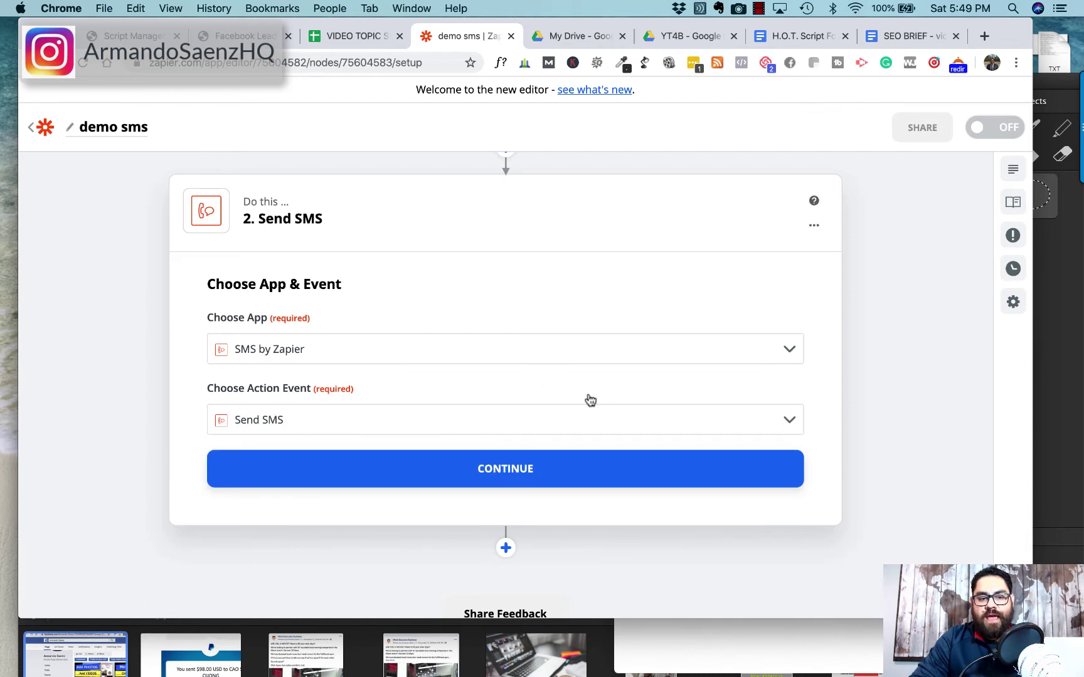
pyautogui.scroll(-1, 505, 388)
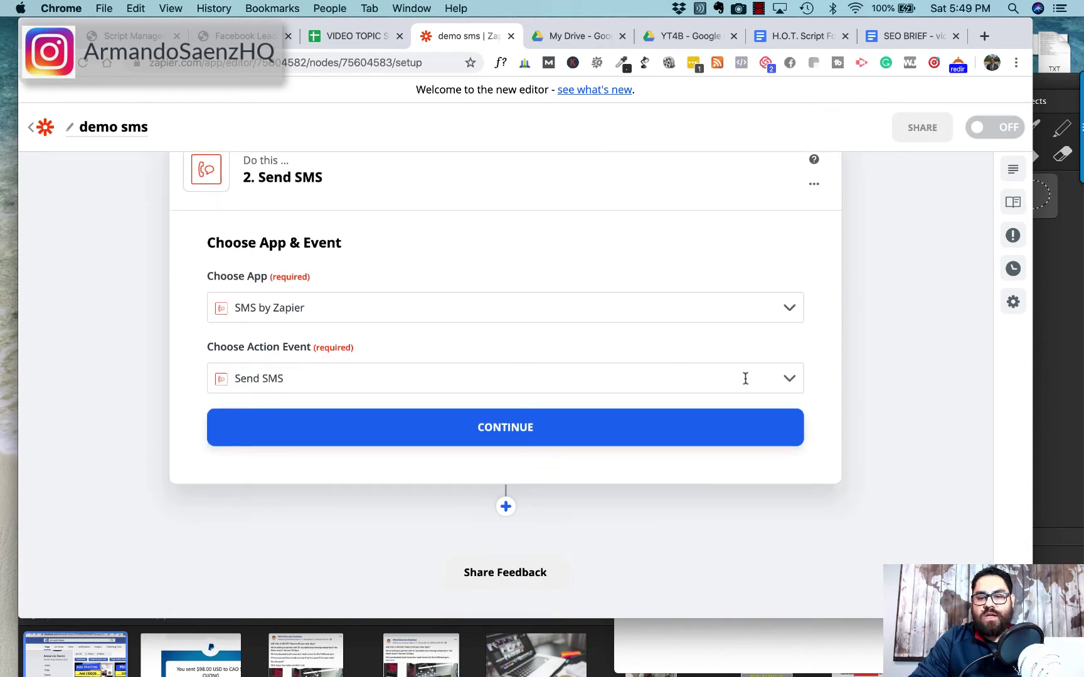
pyautogui.click(781, 379)
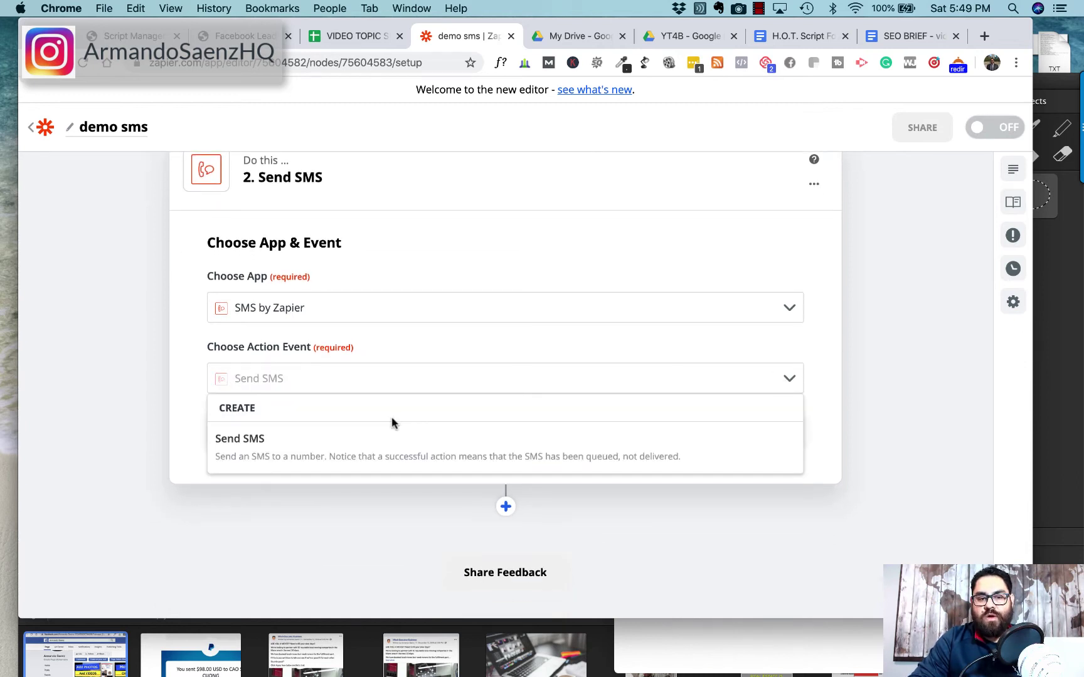
pyautogui.click(338, 448)
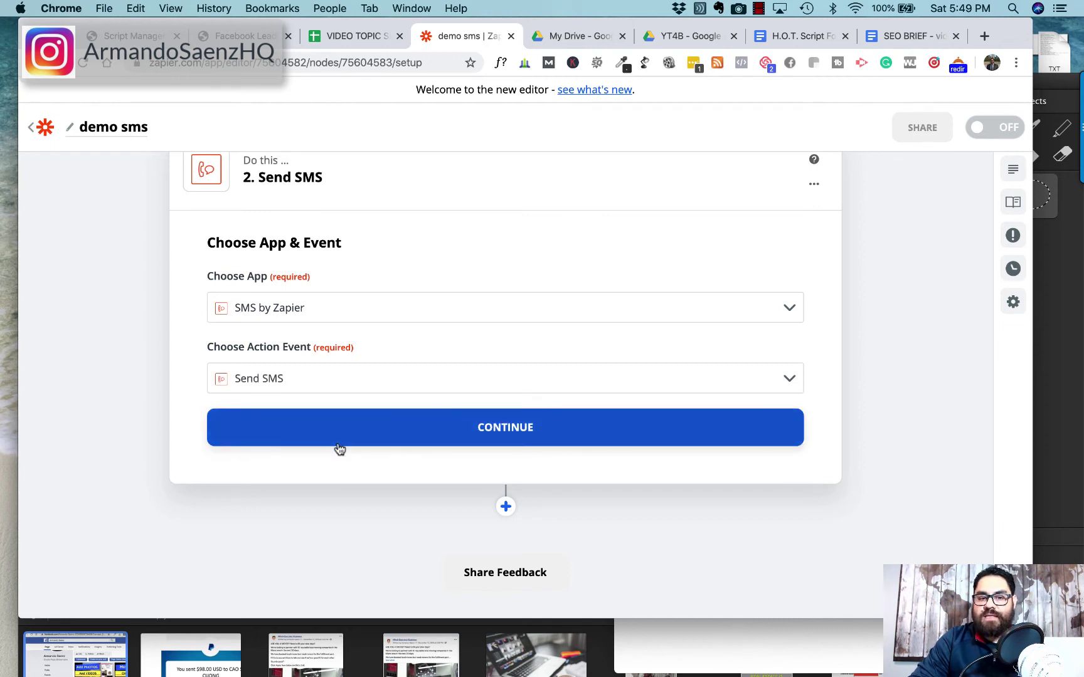
pyautogui.click(506, 429)
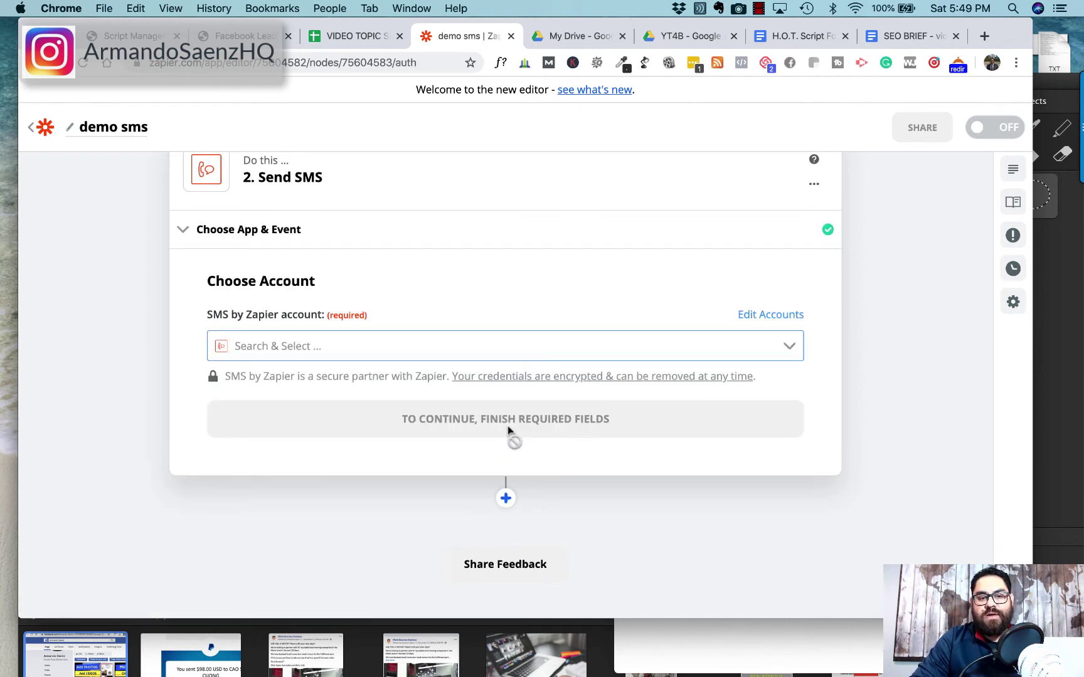
# Step: Connect the existing SMS by Zapier account and continue to message setup
pyautogui.click(787, 346)
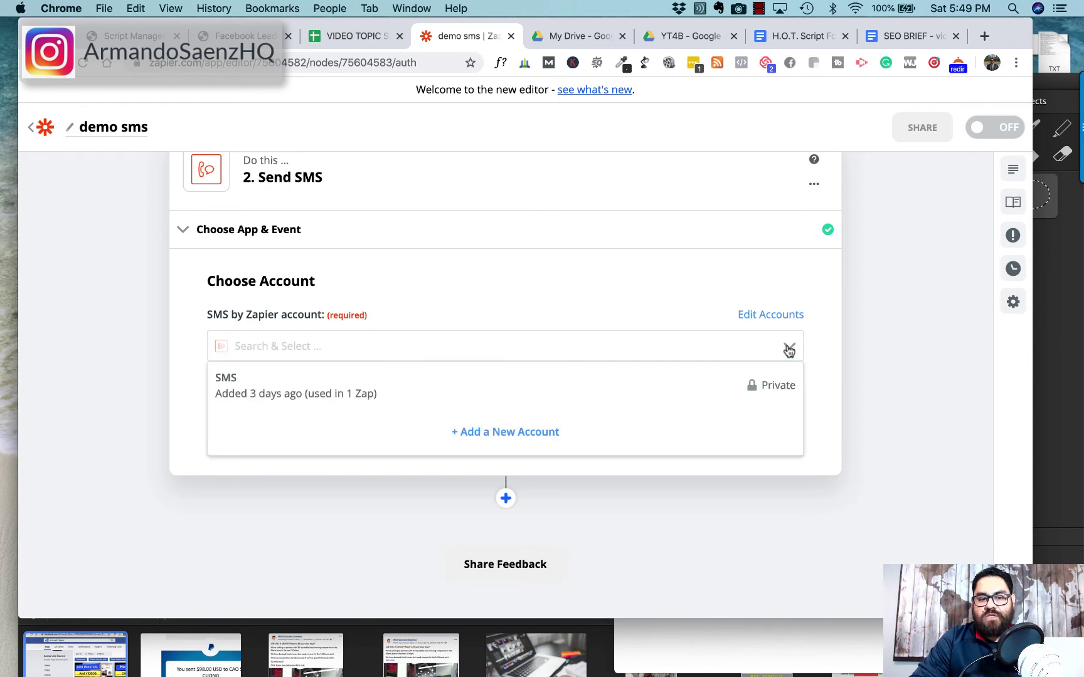
pyautogui.click(303, 397)
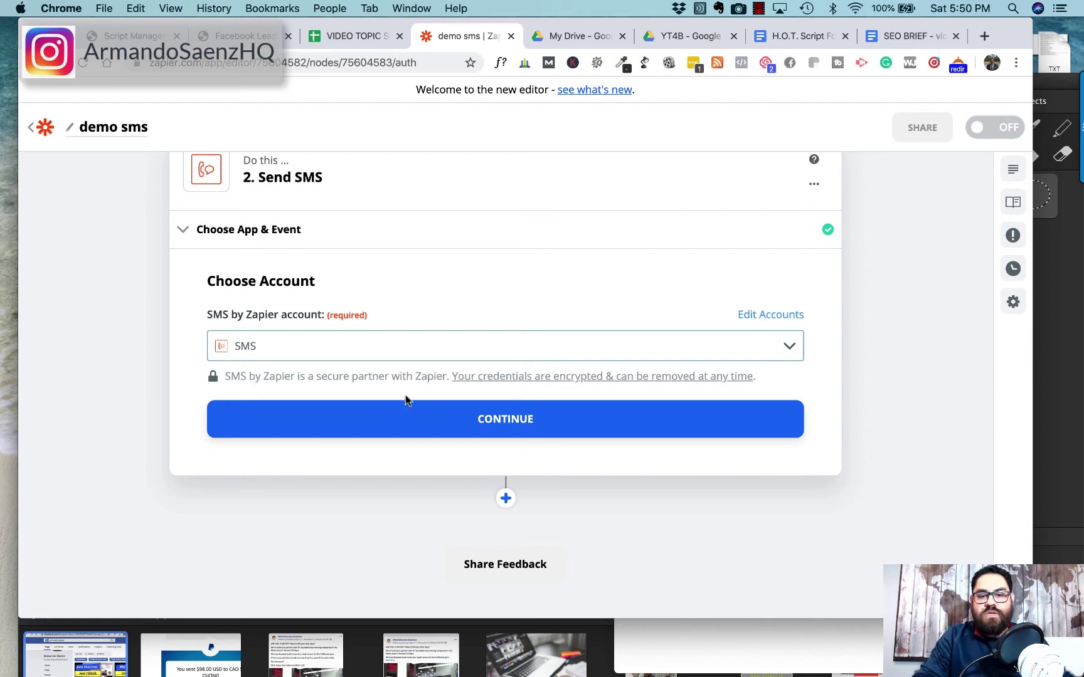
pyautogui.click(475, 414)
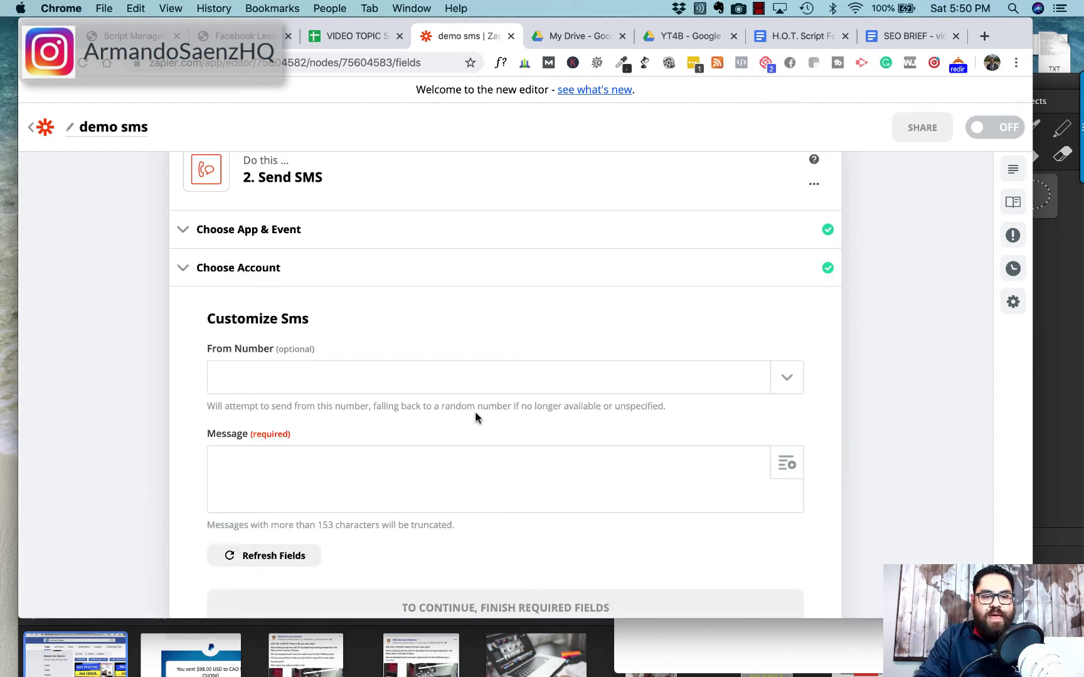
# Step: Check the From Number list and leave the sender number unset
pyautogui.click(405, 380)
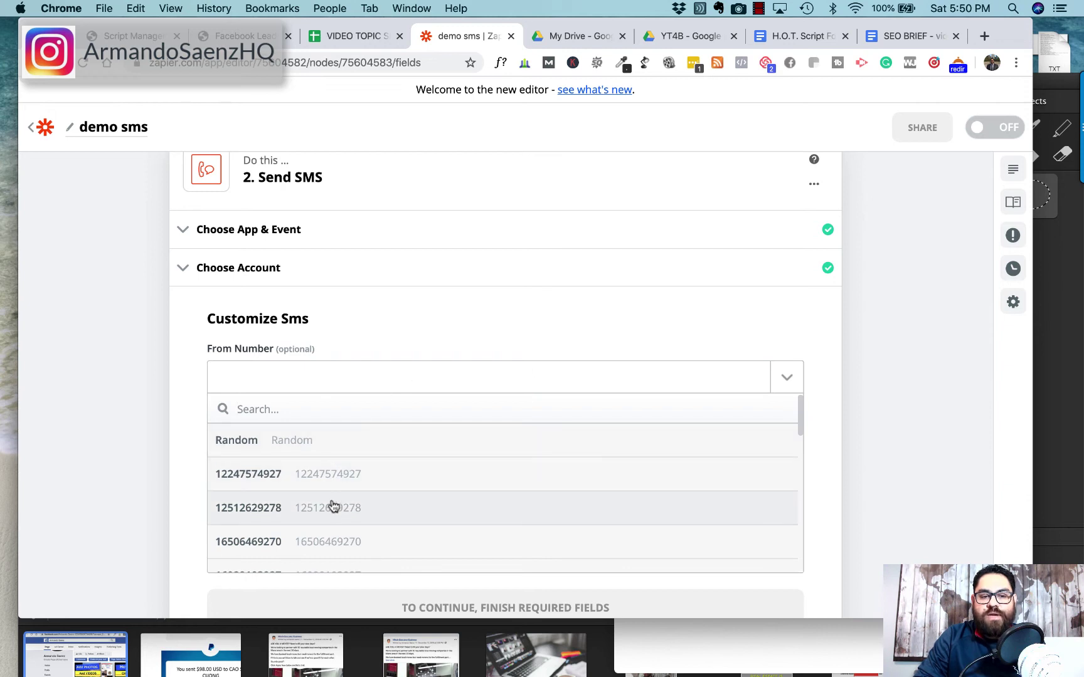
pyautogui.scroll(-3, 339, 483)
pyautogui.scroll(1, 338, 481)
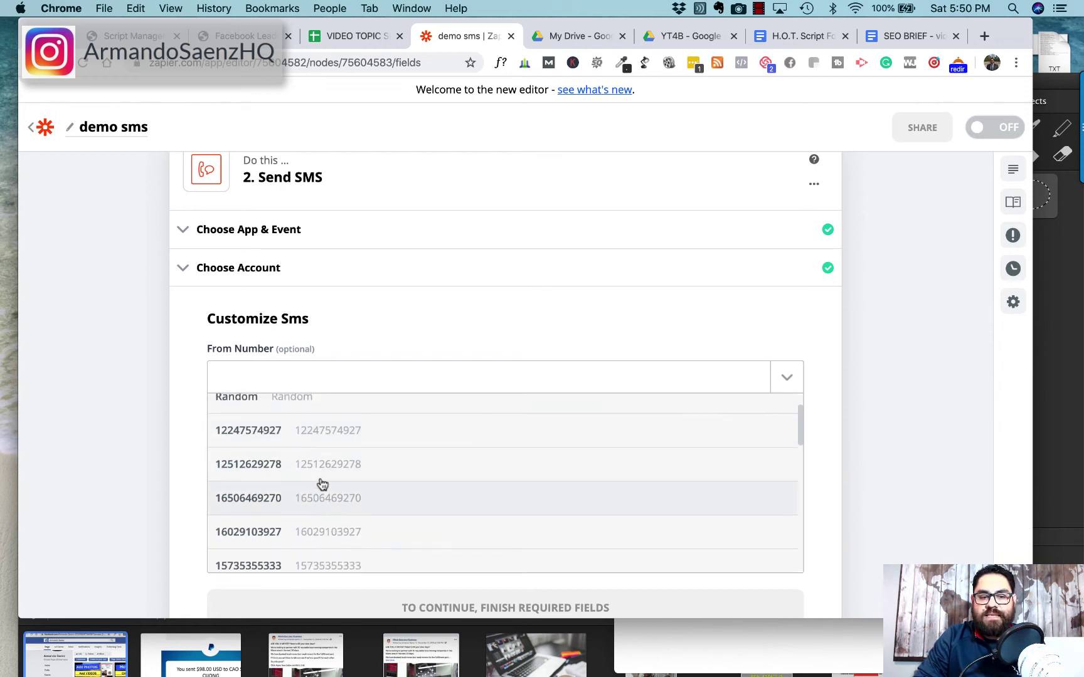
pyautogui.scroll(-3, 317, 495)
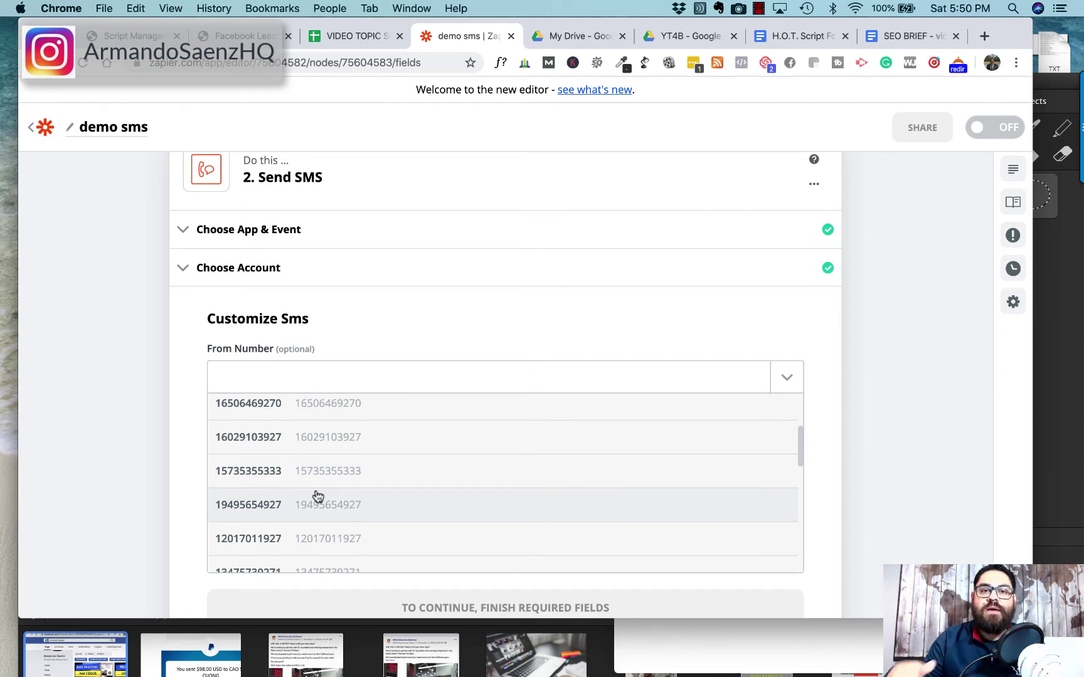
pyautogui.click(183, 406)
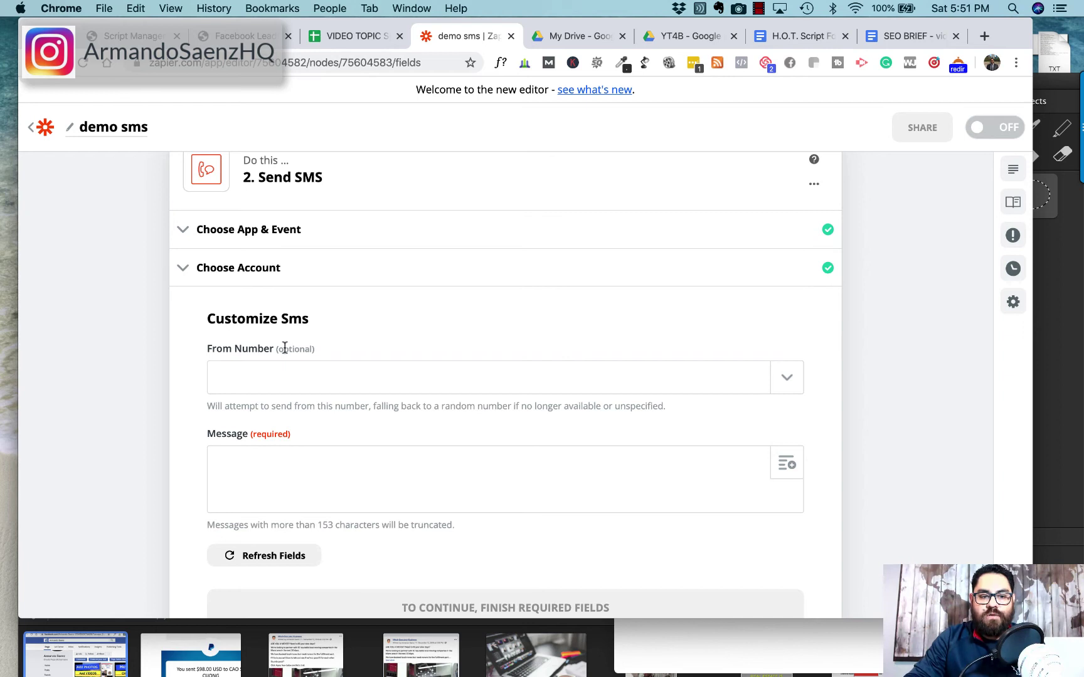
# Step: Enter 'new lead from:' in the Message field
pyautogui.scroll(-3, 284, 348)
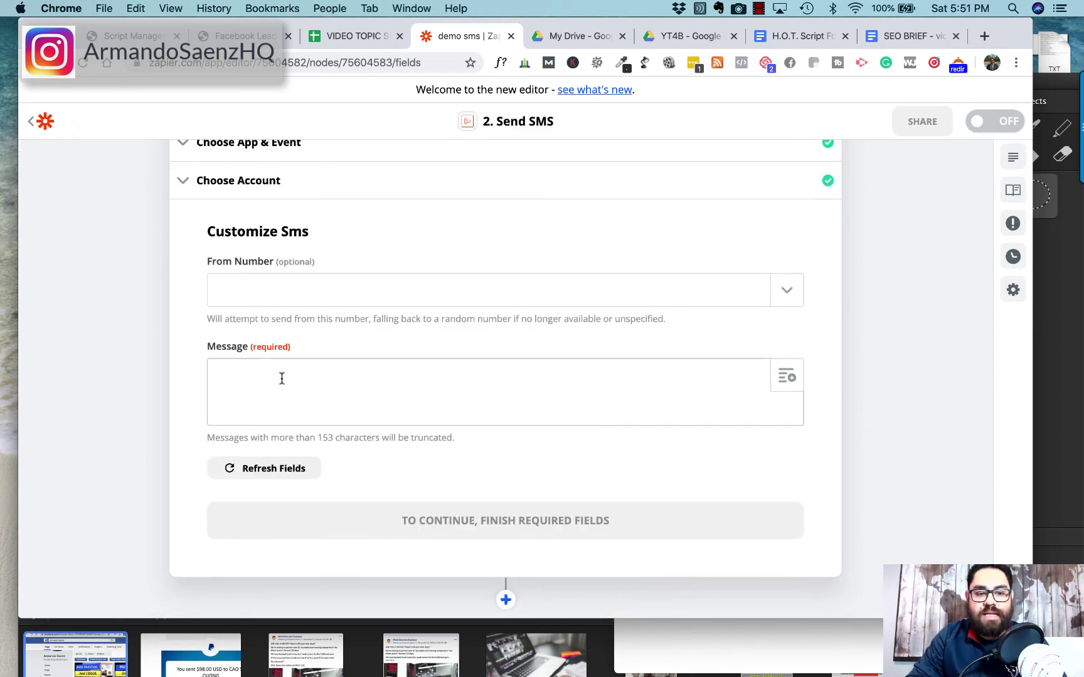
pyautogui.write('you')
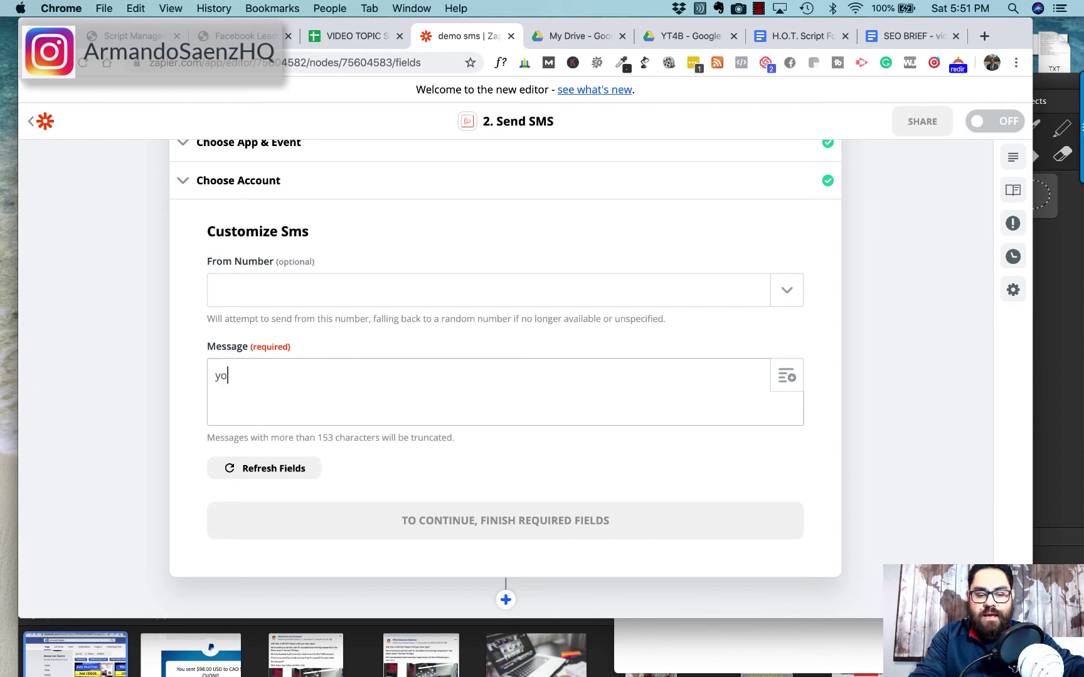
pyautogui.press('BackSpace')
pyautogui.press('BackSpace')
pyautogui.press('BackSpace')
pyautogui.write('n')
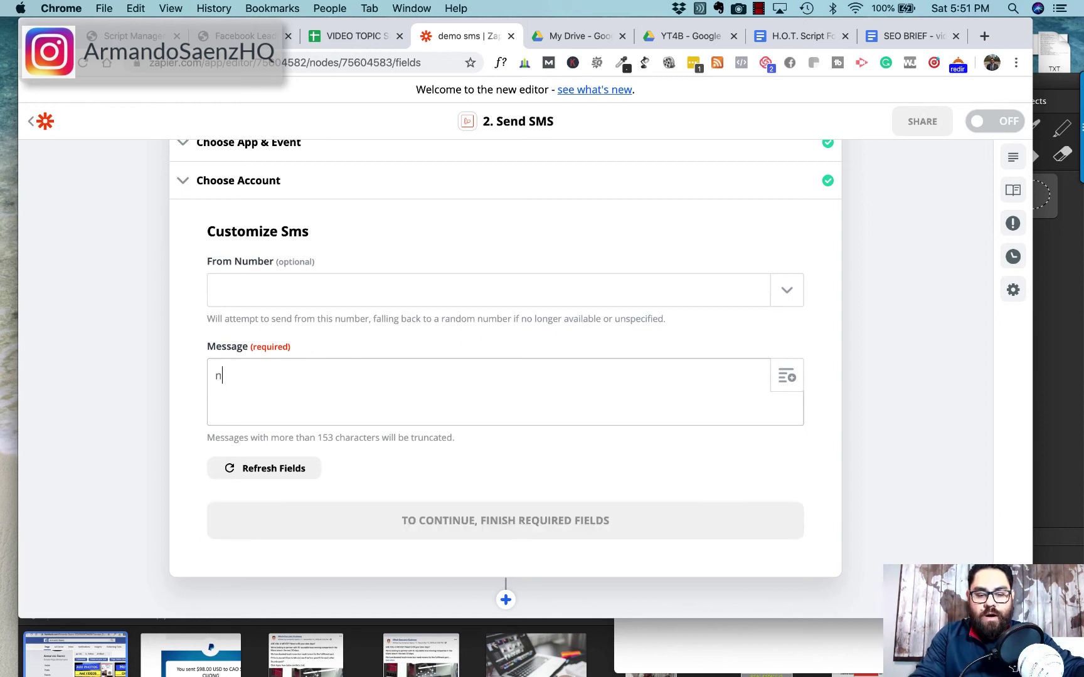
pyautogui.write('ew lead from: ')
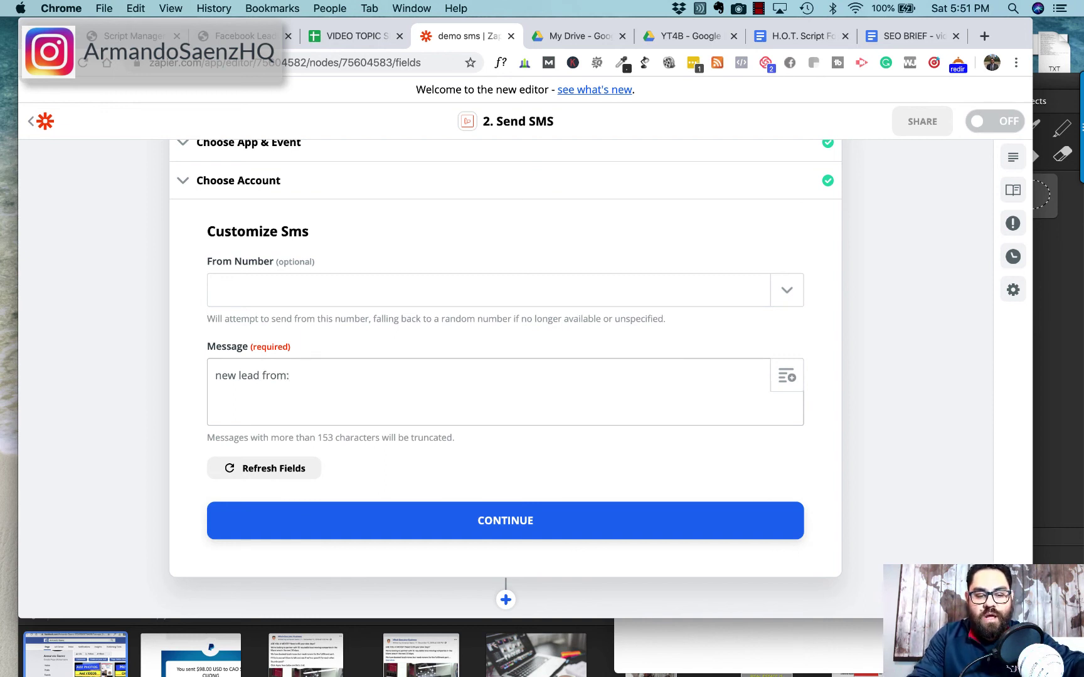
pyautogui.write('re')
pyautogui.press('BackSpace')
pyautogui.press('BackSpace')
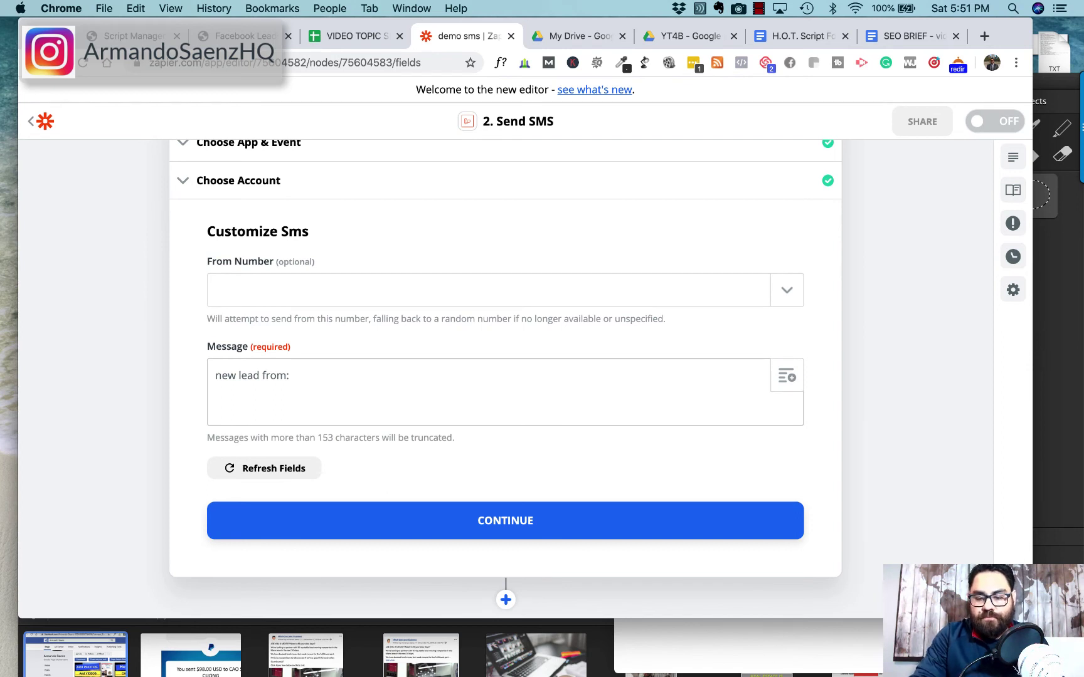
# Step: Insert the lead's Full Name, Email and Phone Number fields on separate lines
pyautogui.click(788, 378)
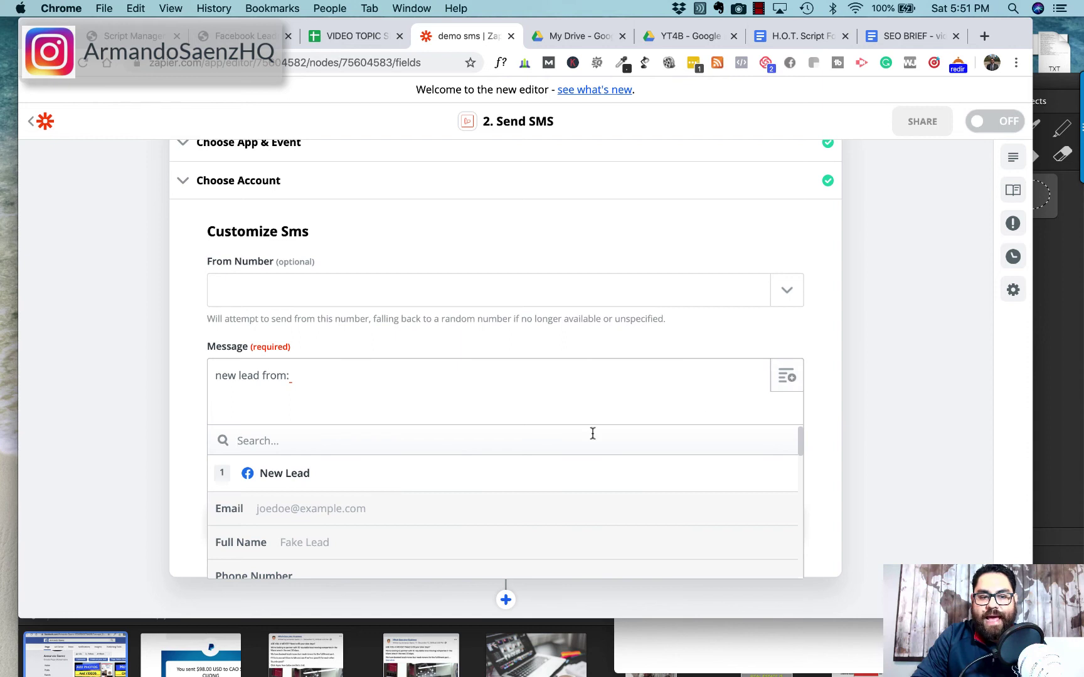
pyautogui.scroll(-1, 592, 434)
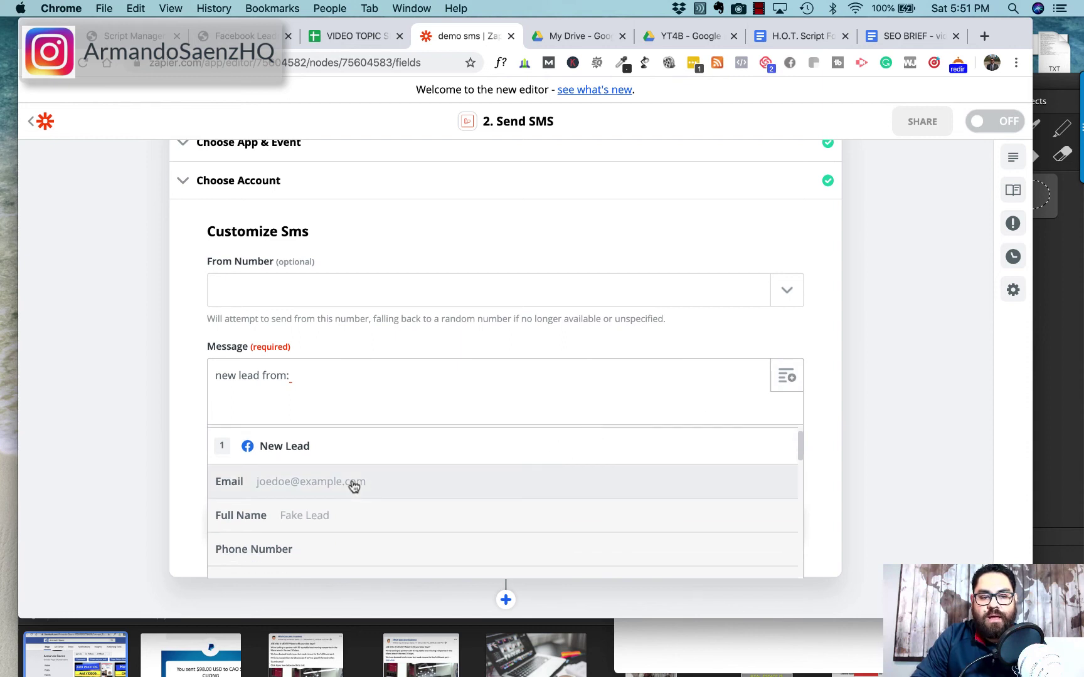
pyautogui.click(343, 519)
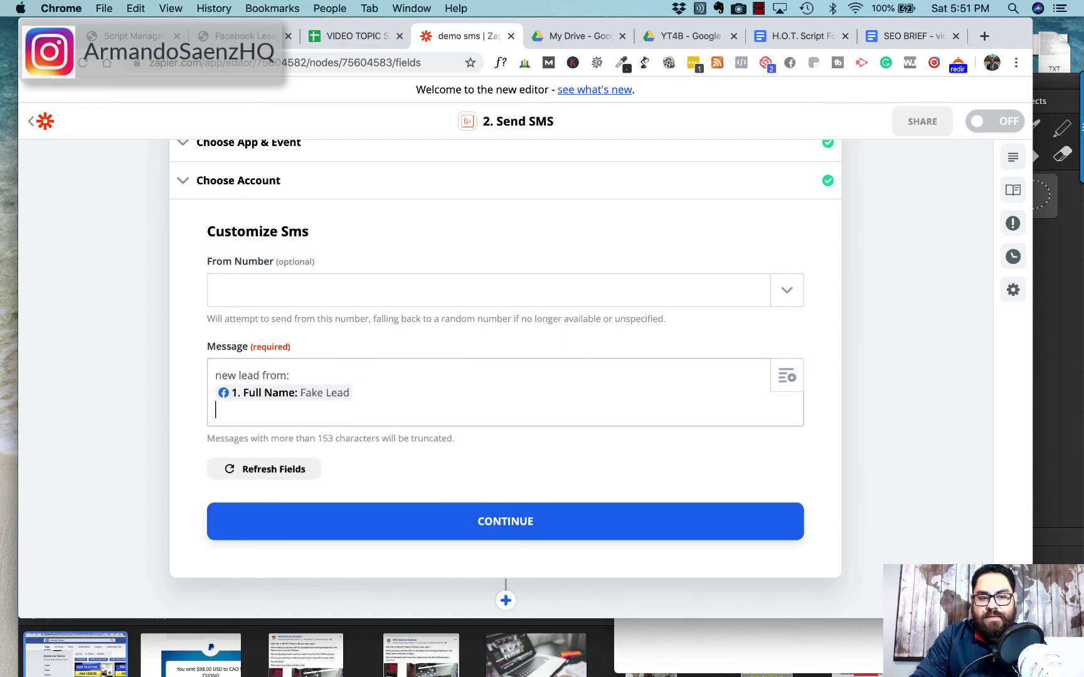
pyautogui.click(787, 377)
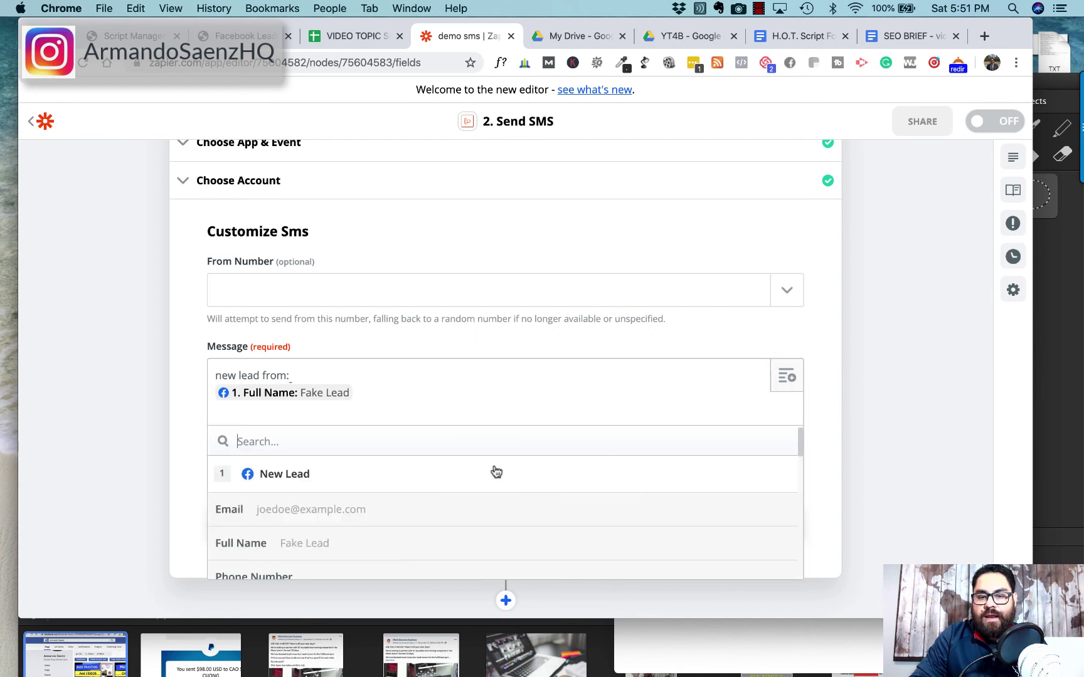
pyautogui.click(385, 511)
pyautogui.press('Return')
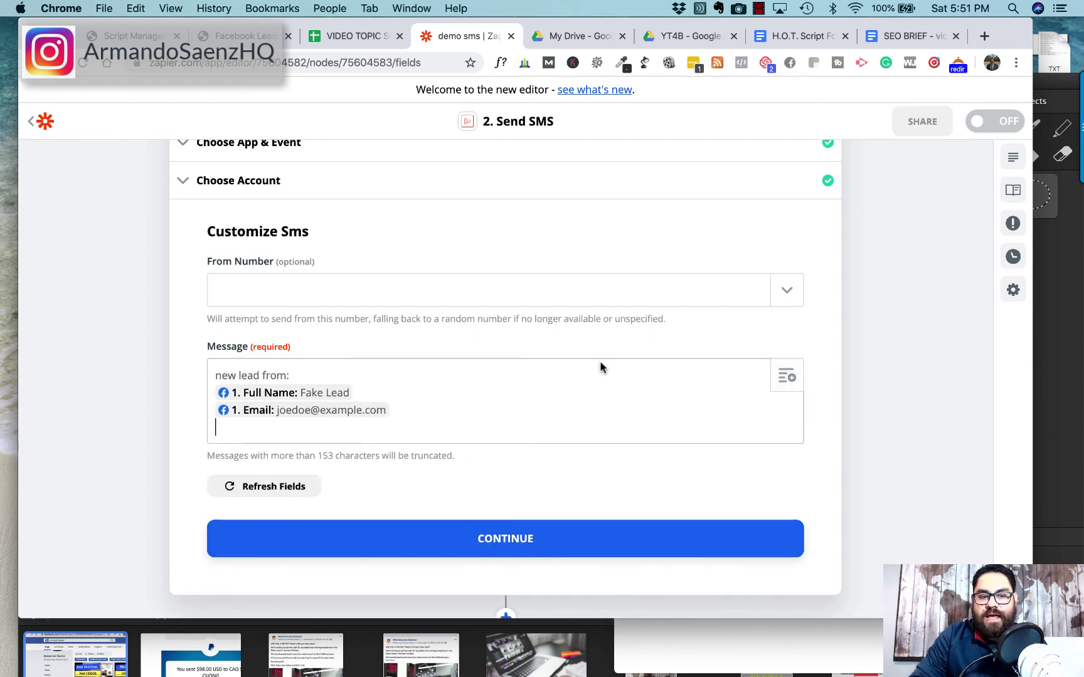
pyautogui.click(784, 376)
pyautogui.scroll(-2, 432, 527)
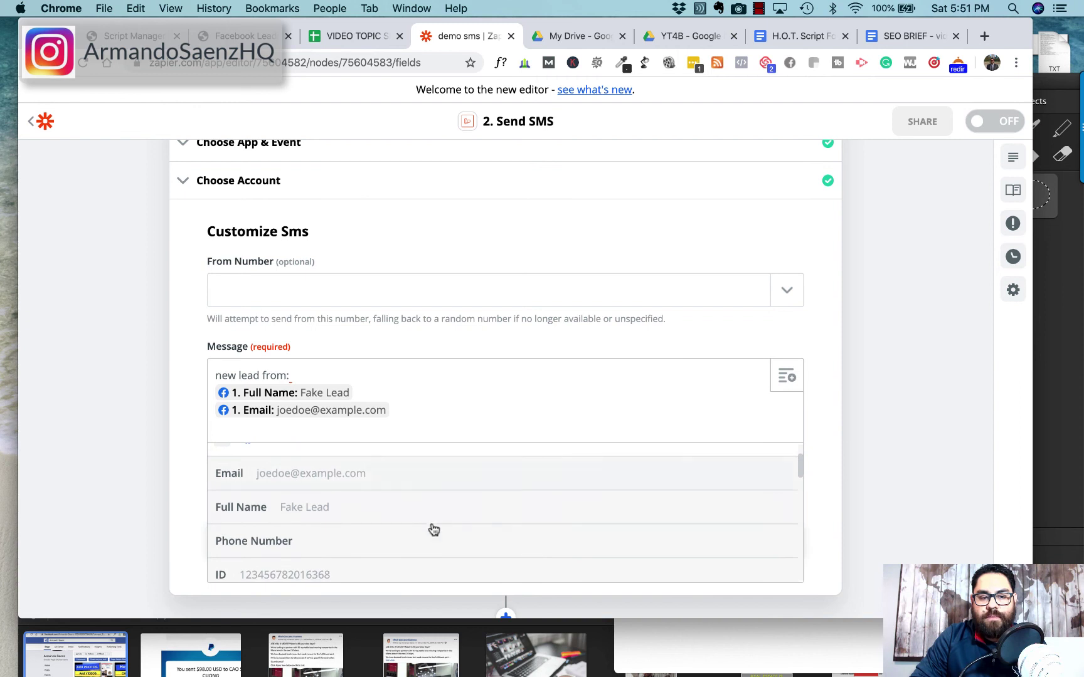
pyautogui.click(406, 543)
pyautogui.press('Return')
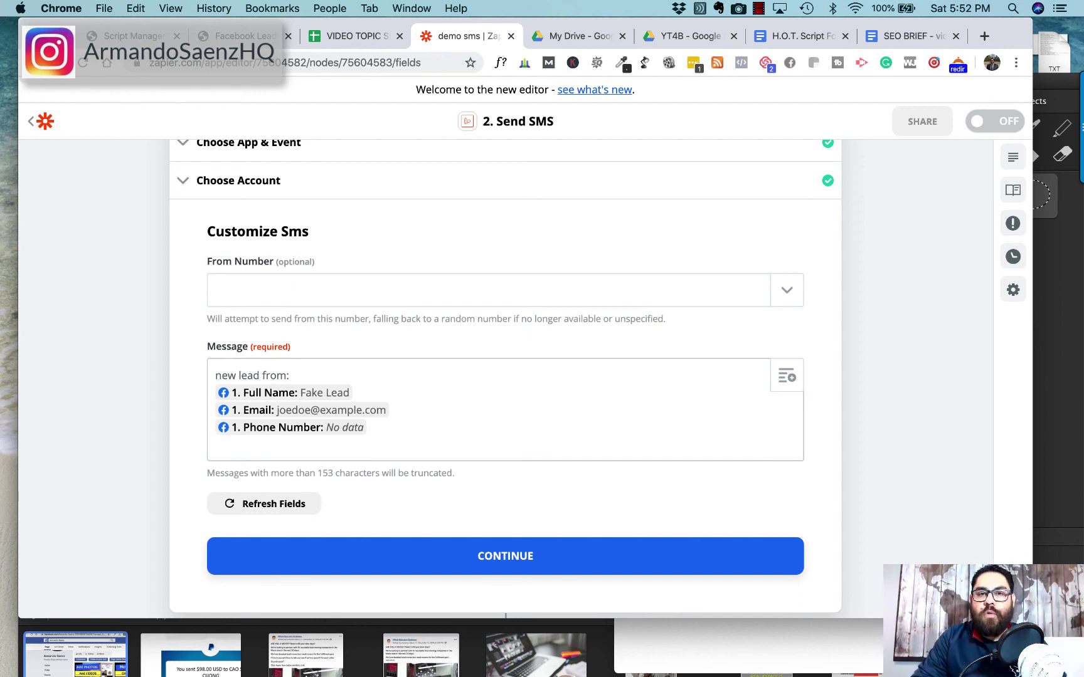
# Step: Save the message, send a test SMS, and turn the 'demo sms' zap on
pyautogui.click(521, 554)
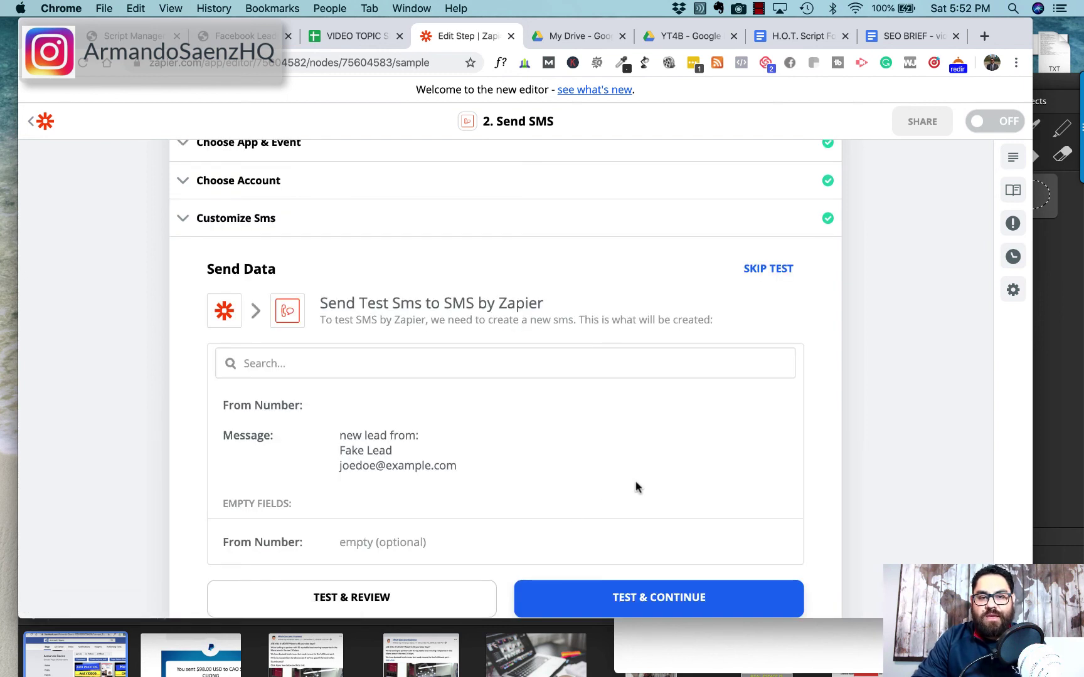
pyautogui.scroll(-3, 635, 487)
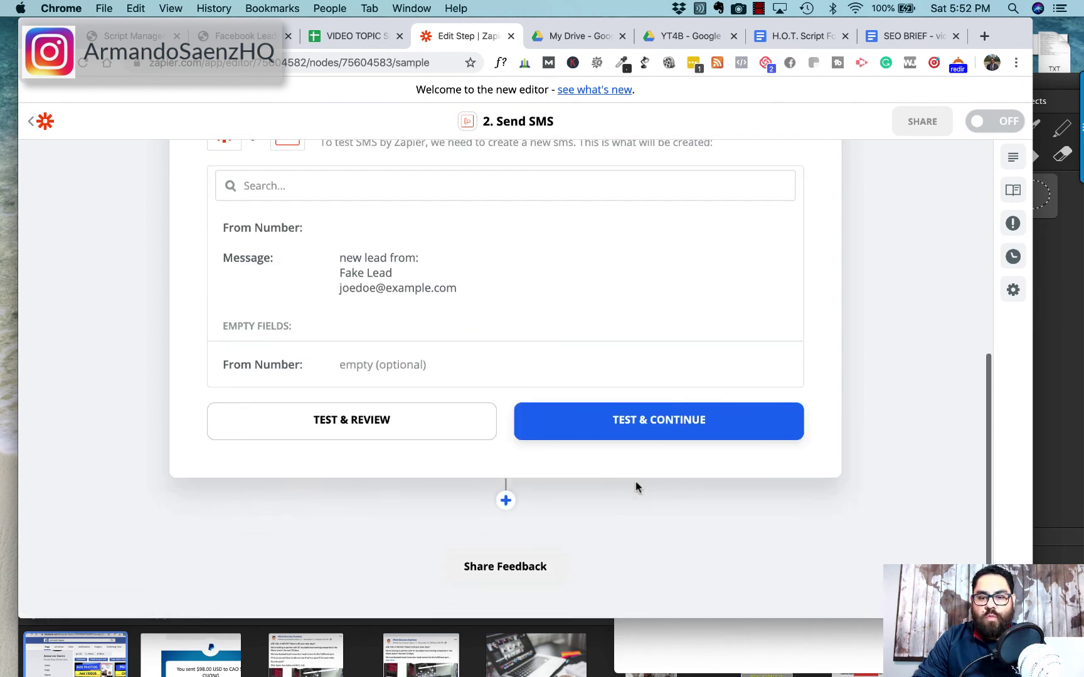
pyautogui.click(643, 422)
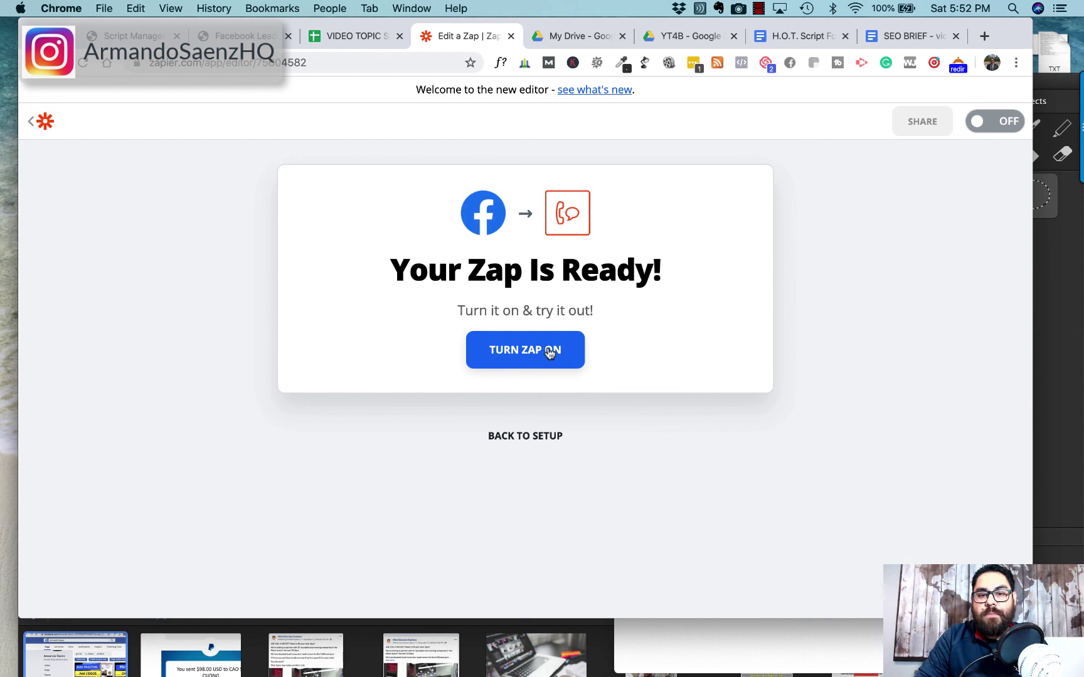
pyautogui.click(515, 354)
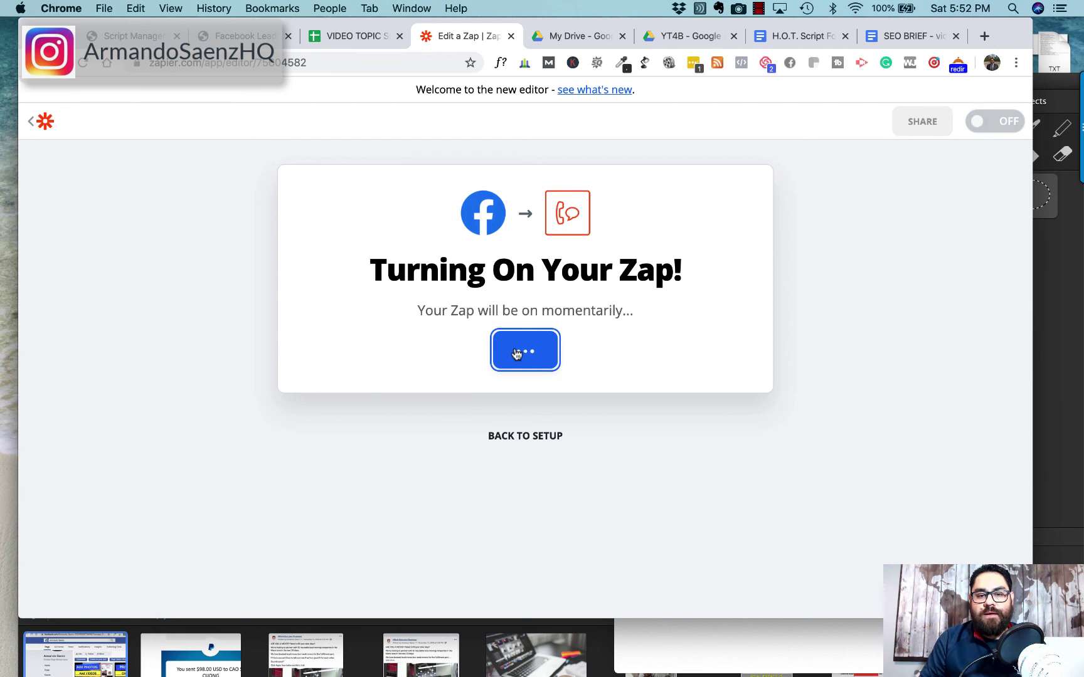